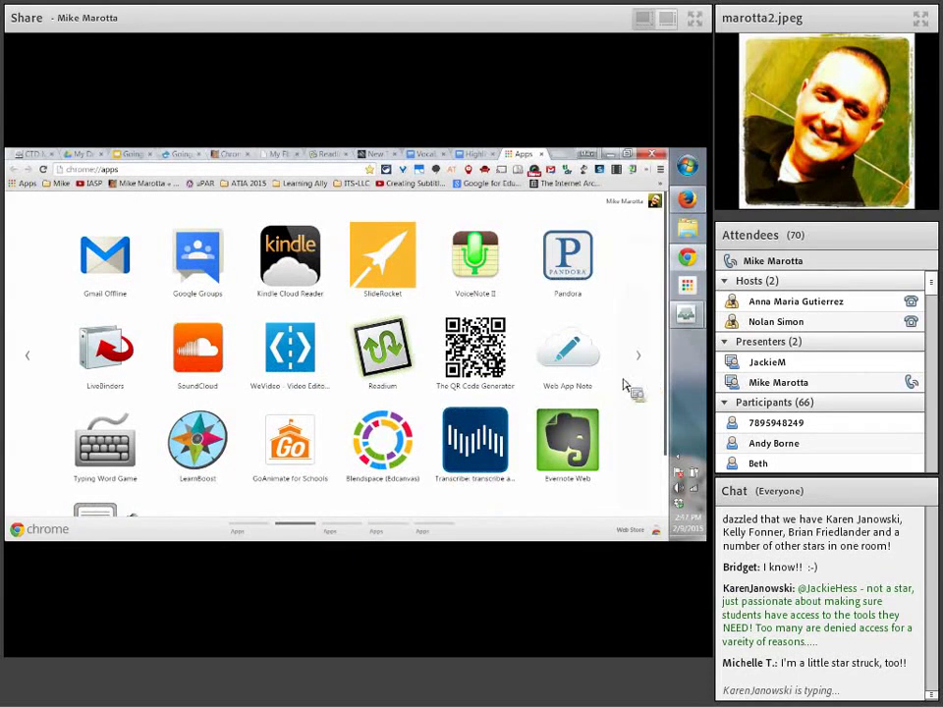
- Open the Dictanote app from the browser's apps page to view its note editor
{"action": "scroll", "coordinate": [590, 412], "scroll_direction": "down", "scroll_amount": 1}
{"action": "left_click", "coordinate": [105, 482]}
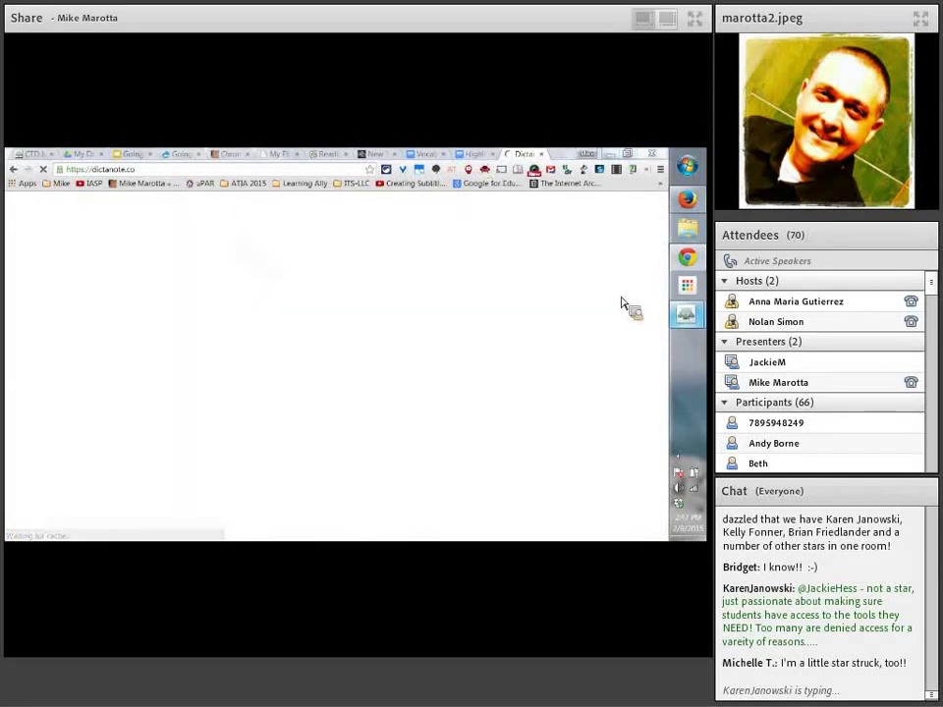
{"action": "mouse_move", "coordinate": [696, 324]}
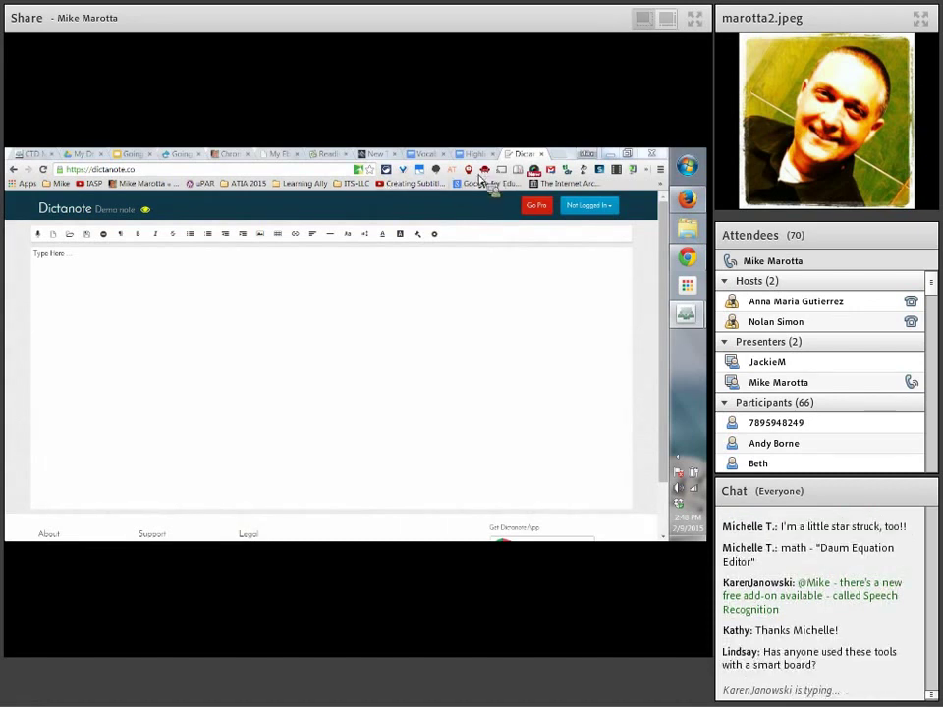
- Close the Dictanote page and look over the Wired article about the sign language tablet case
{"action": "left_click", "coordinate": [544, 155]}
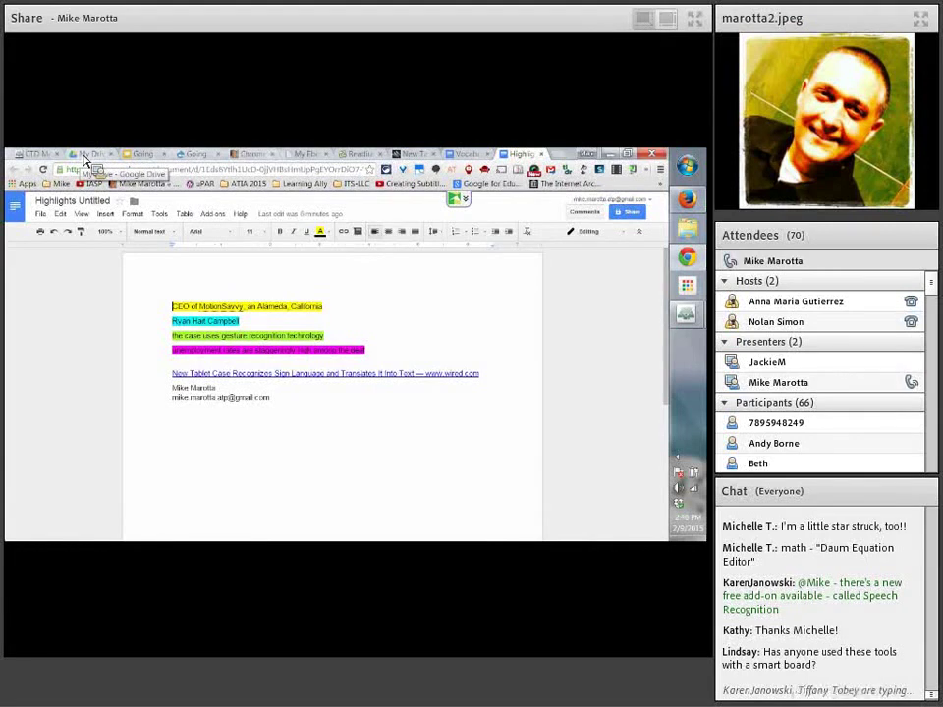
{"action": "left_click", "coordinate": [415, 155]}
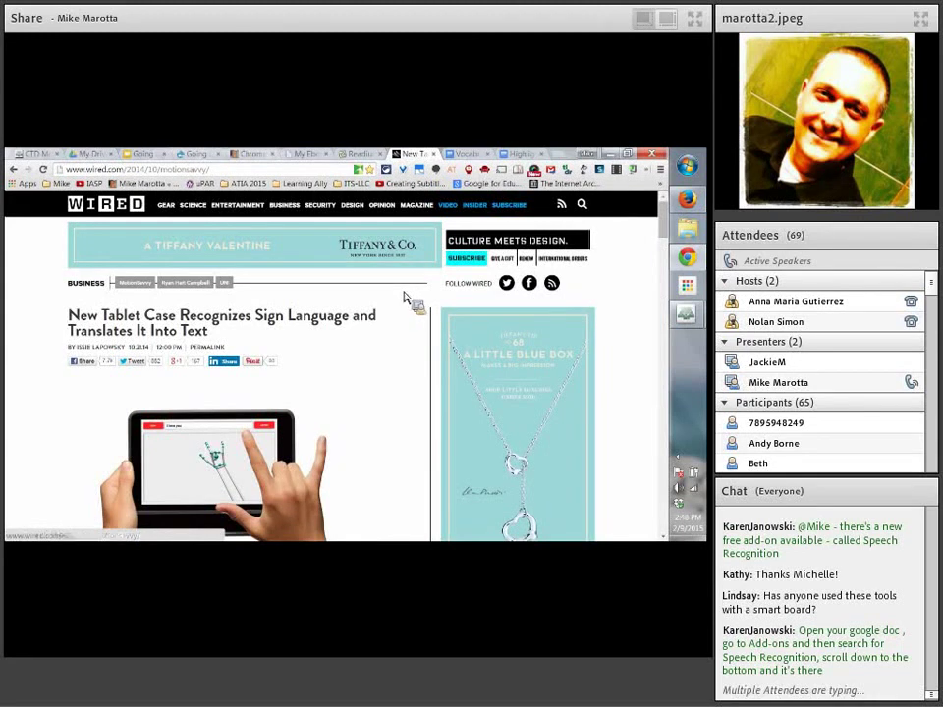
{"action": "scroll", "coordinate": [406, 419], "scroll_direction": "down", "scroll_amount": 2}
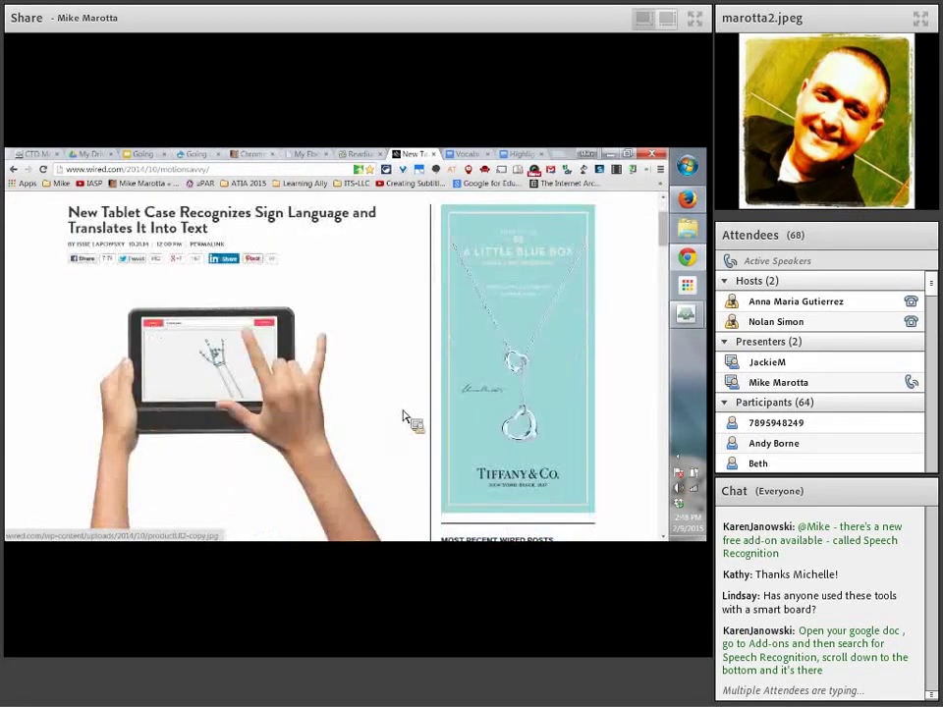
{"action": "scroll", "coordinate": [412, 395], "scroll_direction": "up", "scroll_amount": 1}
{"action": "scroll", "coordinate": [410, 391], "scroll_direction": "up", "scroll_amount": 1}
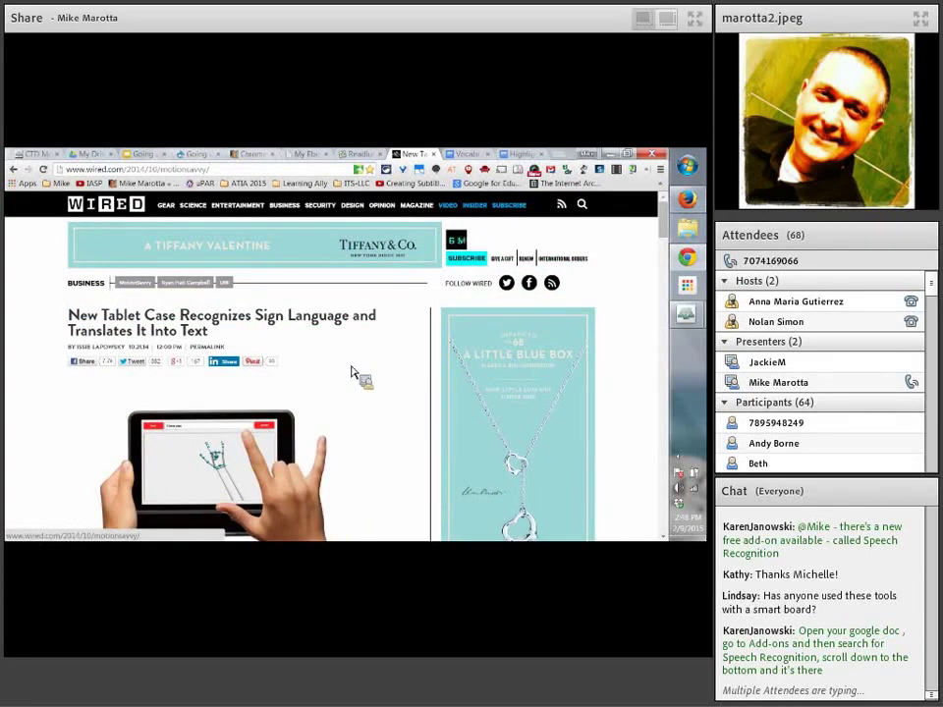
- Check the screenshot extension's capture options, and launch the Awesome Screenshot app from the apps page in a new tab
{"action": "left_click", "coordinate": [535, 171]}
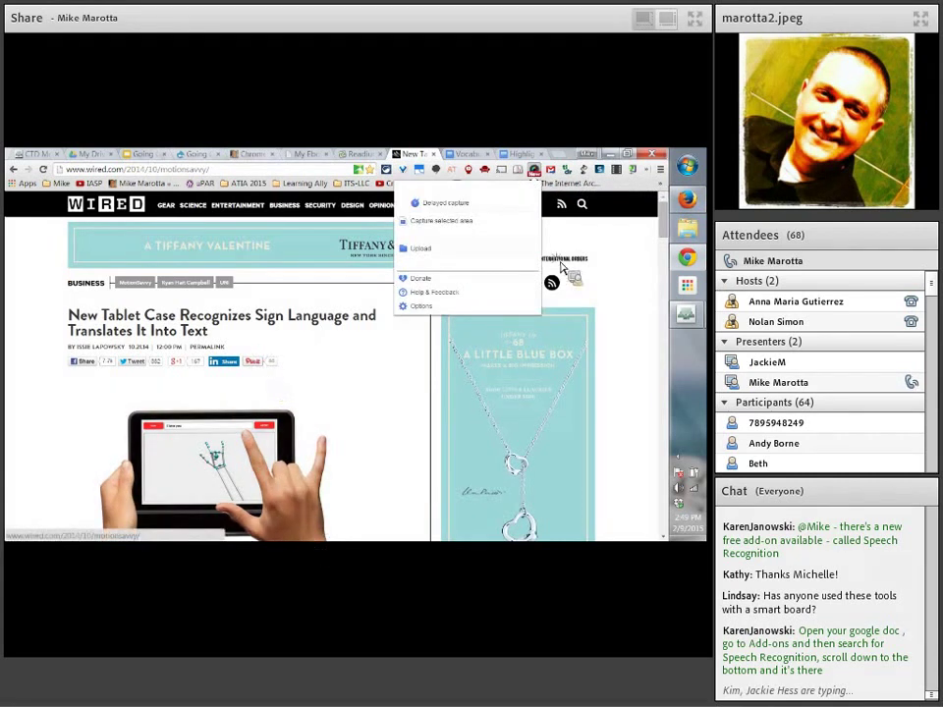
{"action": "left_click", "coordinate": [592, 234]}
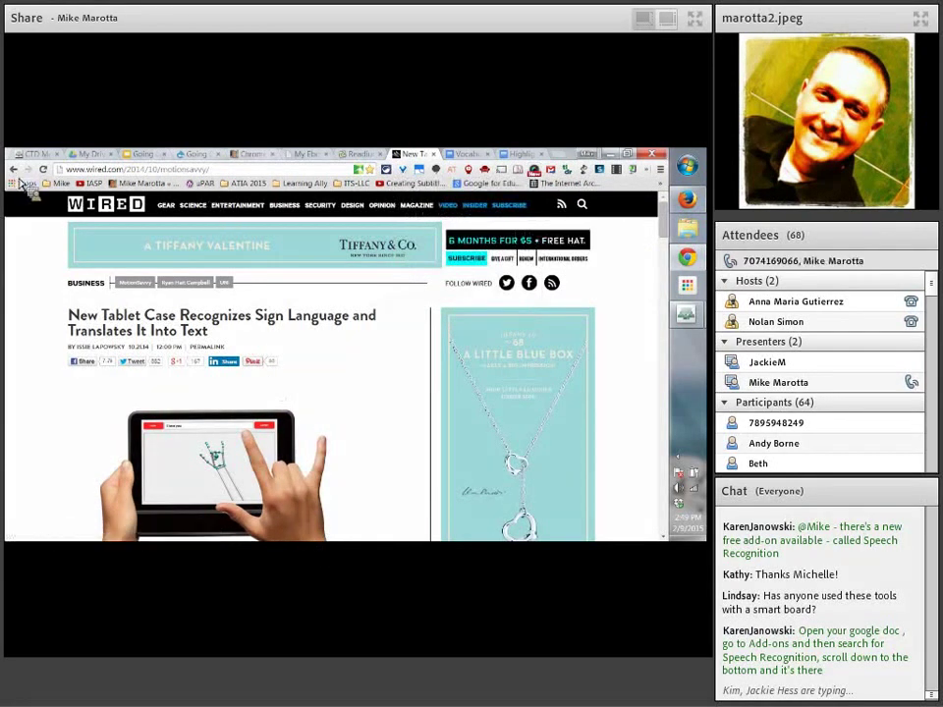
{"action": "left_click", "coordinate": [558, 155]}
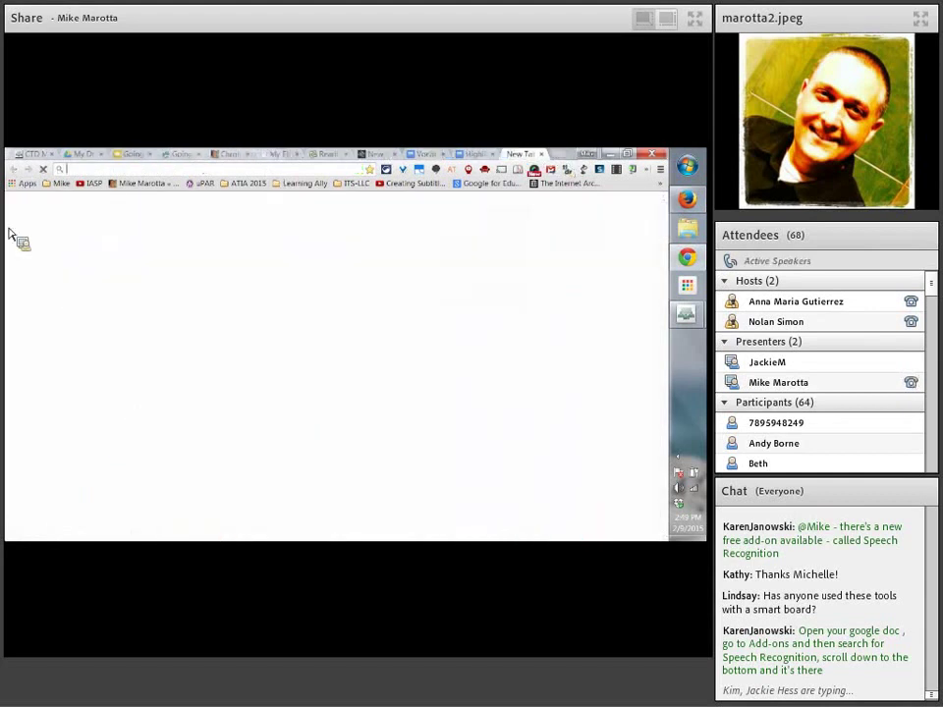
{"action": "left_click", "coordinate": [28, 185]}
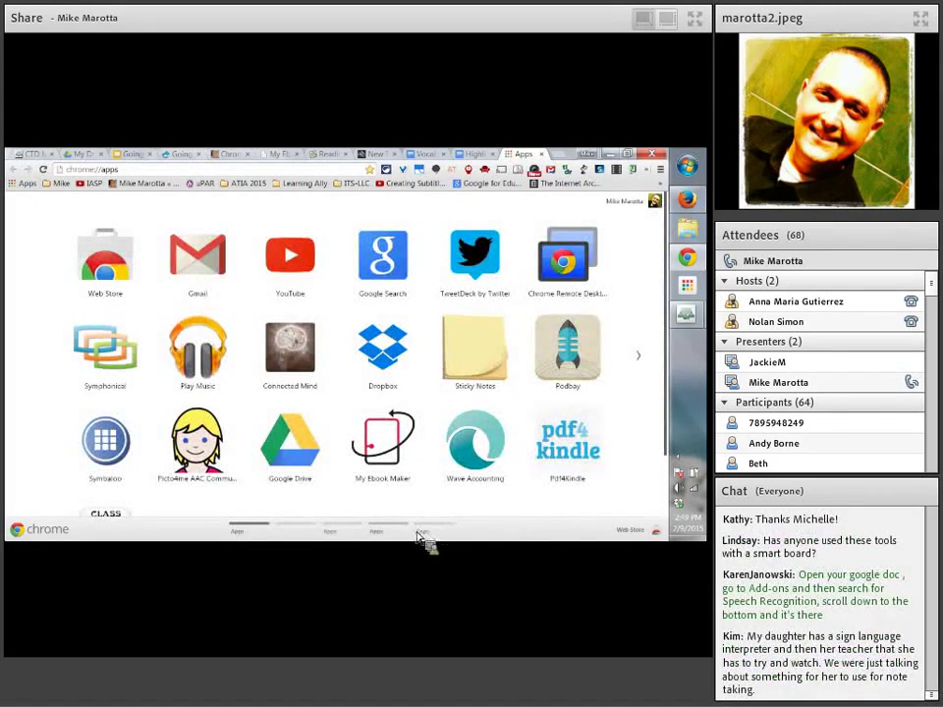
{"action": "left_click", "coordinate": [411, 533]}
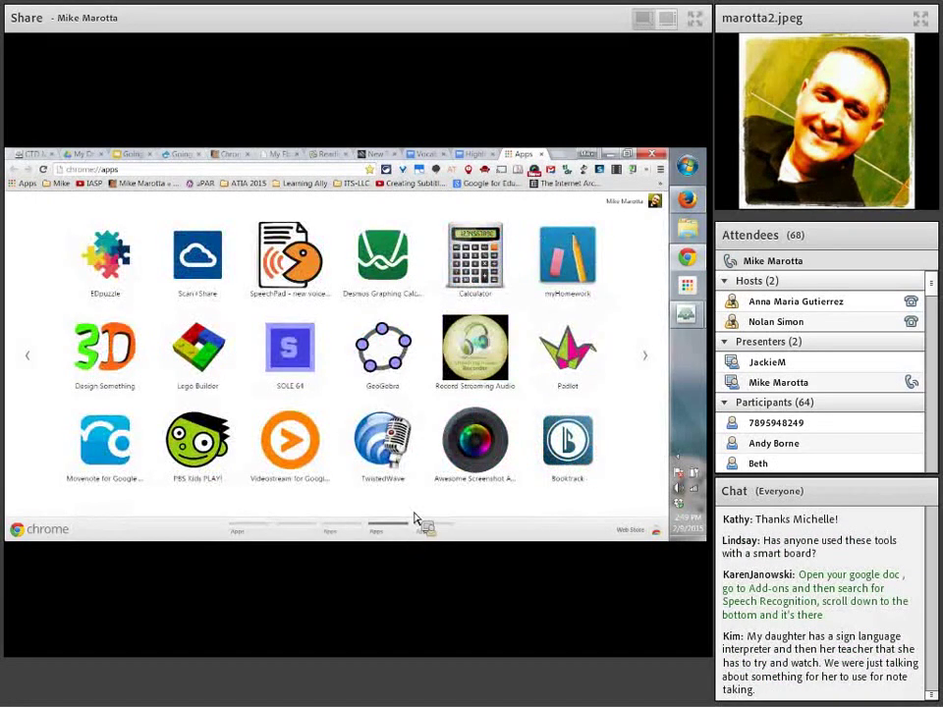
{"action": "left_click", "coordinate": [462, 449]}
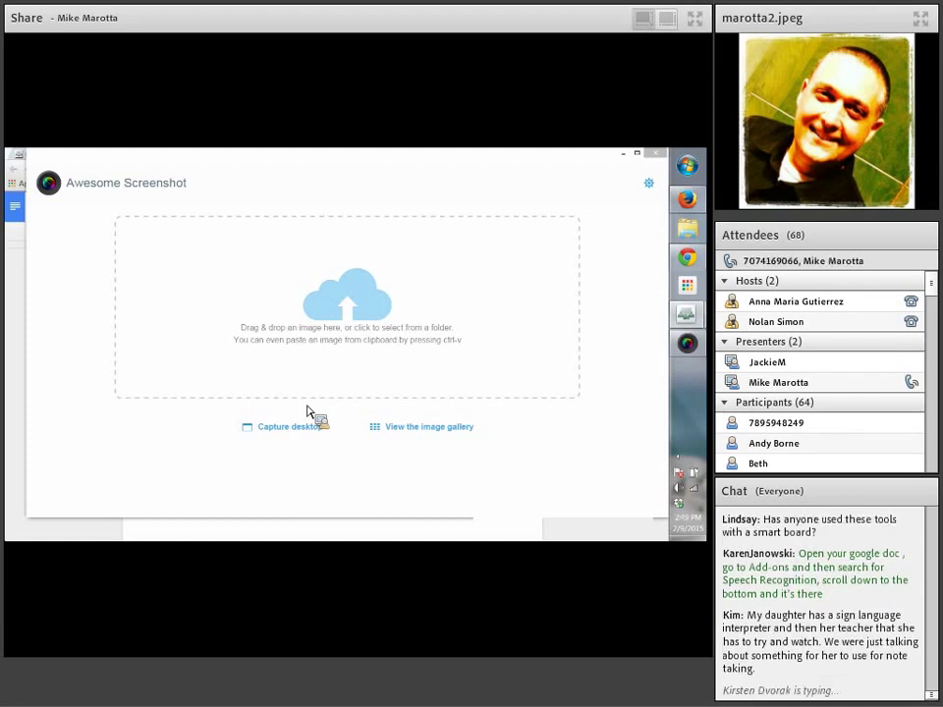
- Capture the desktop with the entire screen as the shared source
{"action": "left_click", "coordinate": [288, 434]}
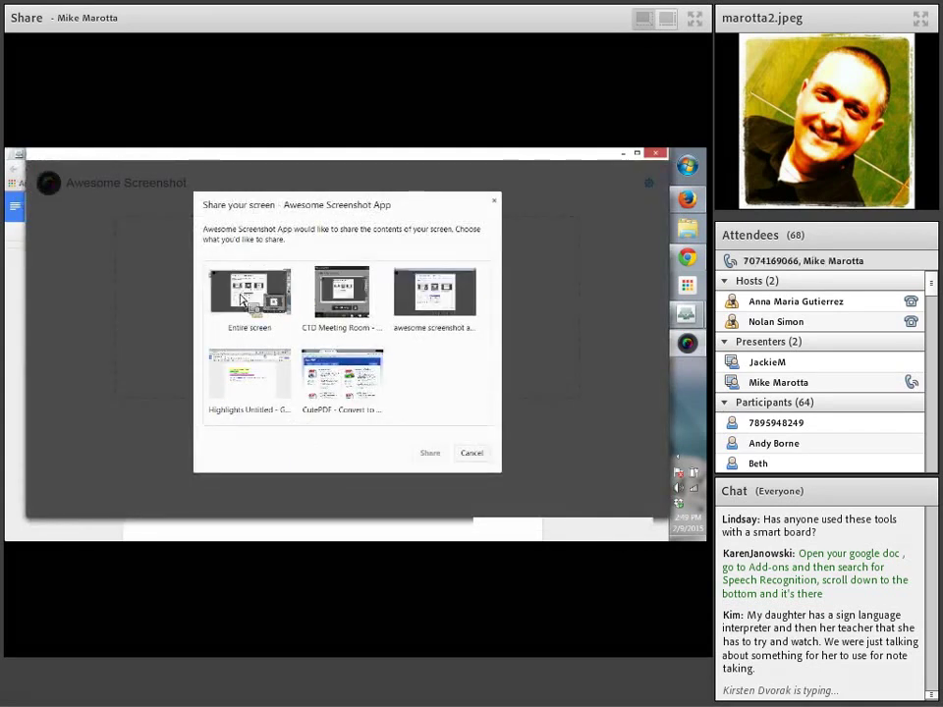
{"action": "left_click", "coordinate": [244, 297]}
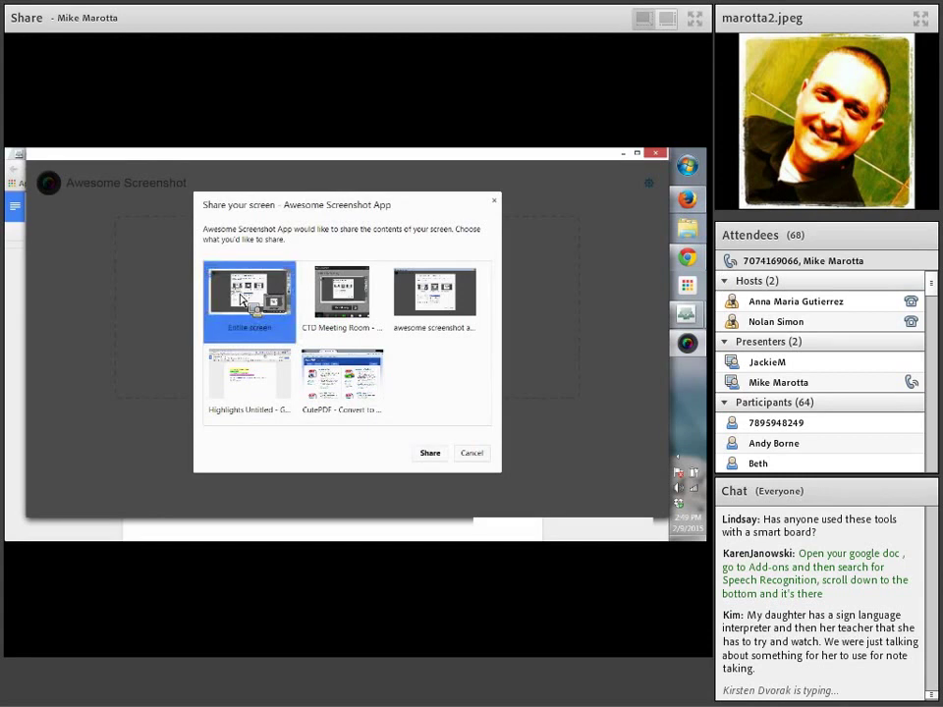
{"action": "left_click", "coordinate": [434, 453]}
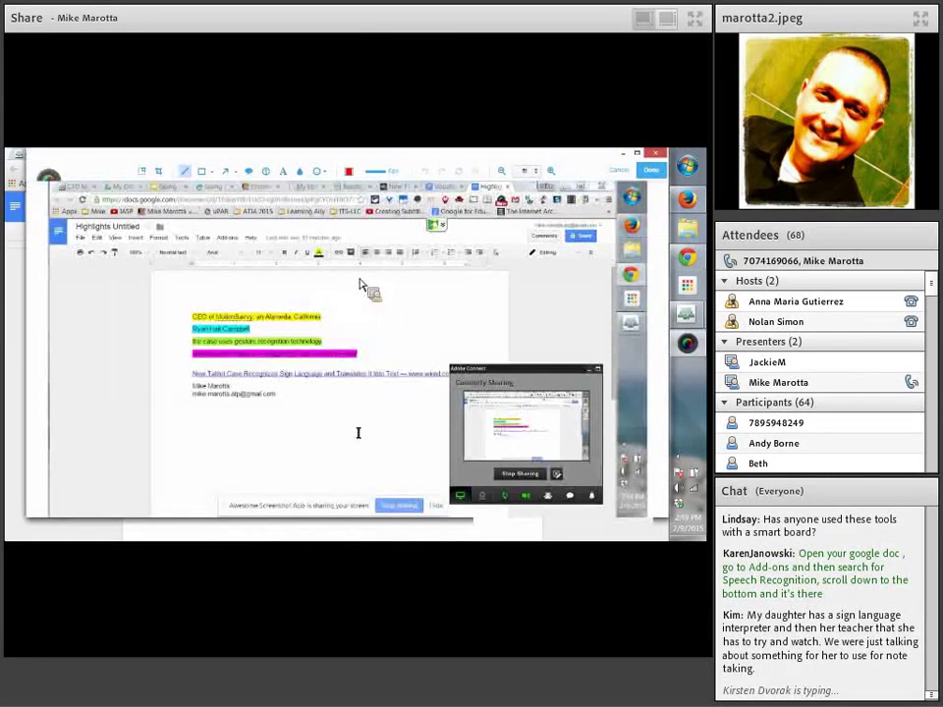
- Crop the screenshot to the highlighted notes and mark it up with a red arrow and a blur over the e-mail address
{"action": "left_click", "coordinate": [159, 173]}
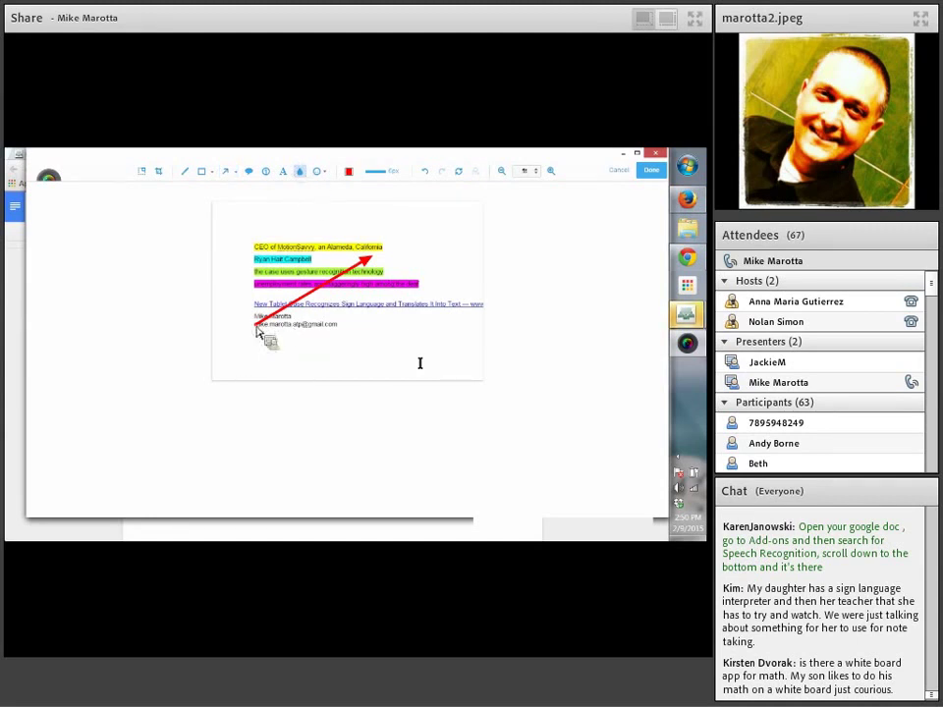
{"action": "left_click_drag", "start_coordinate": [273, 331], "coordinate": [353, 347]}
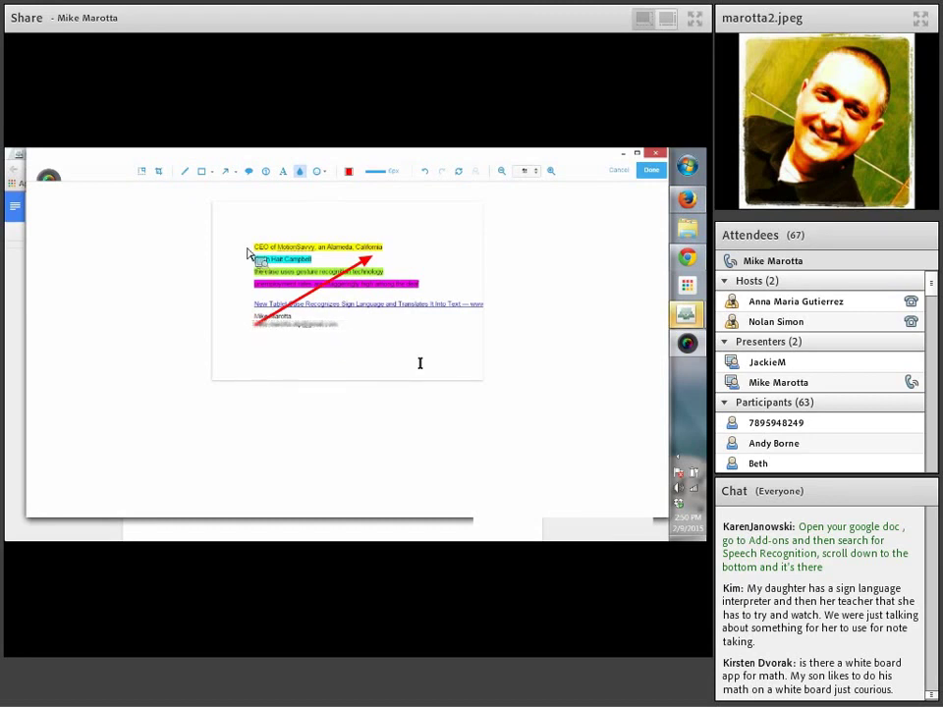
- Add the red text "this is an example of text." below the blurred line and finish editing the screenshot
{"action": "left_click", "coordinate": [283, 171]}
{"action": "left_click", "coordinate": [270, 355]}
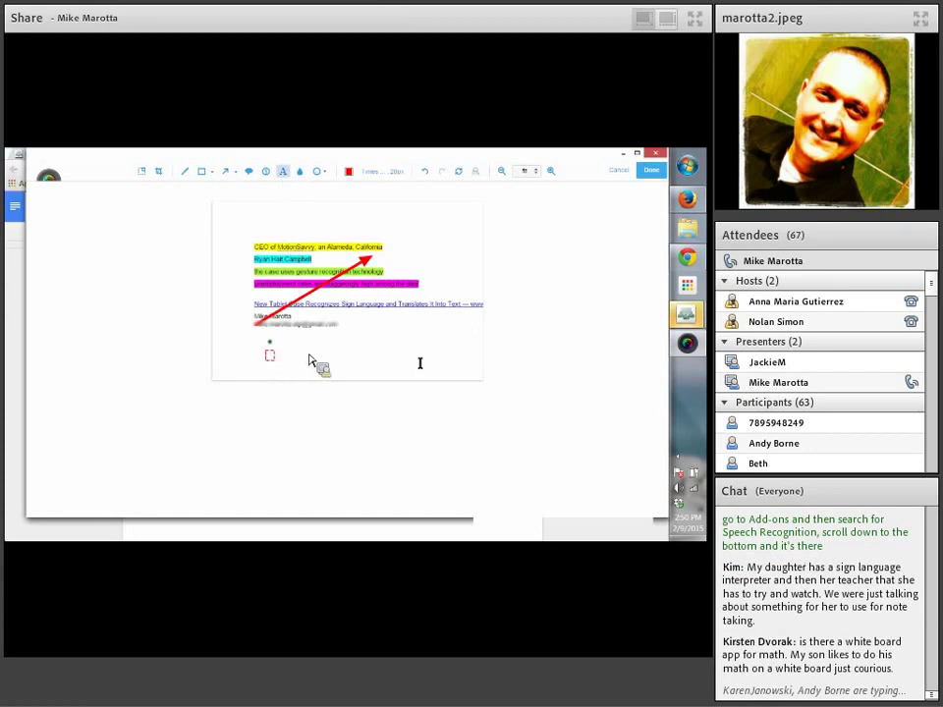
{"action": "type", "text": "This is an"}
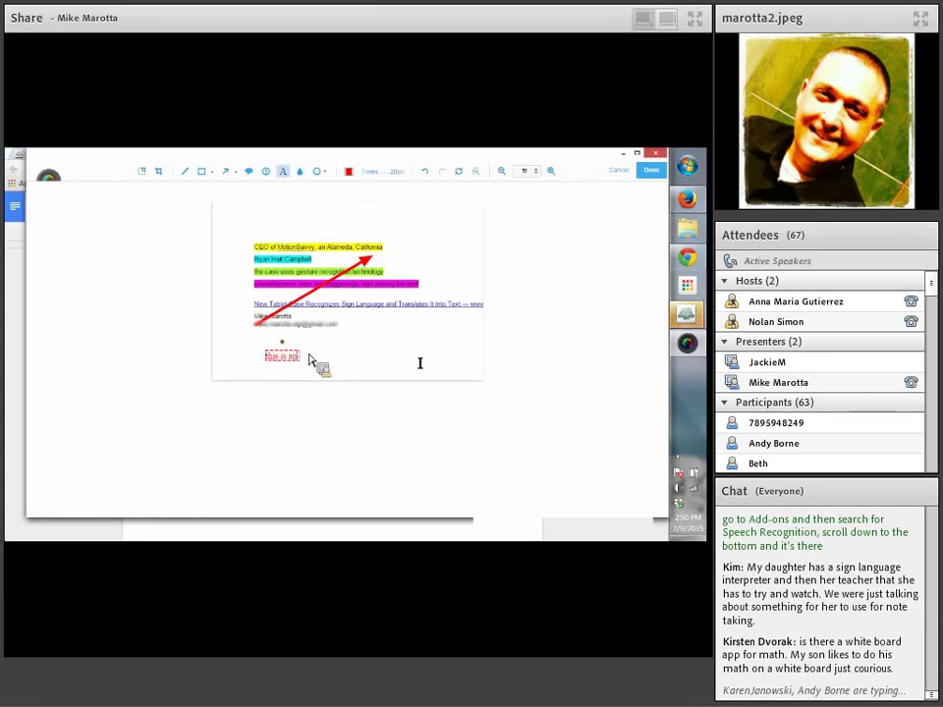
{"action": "type", "text": " example of"}
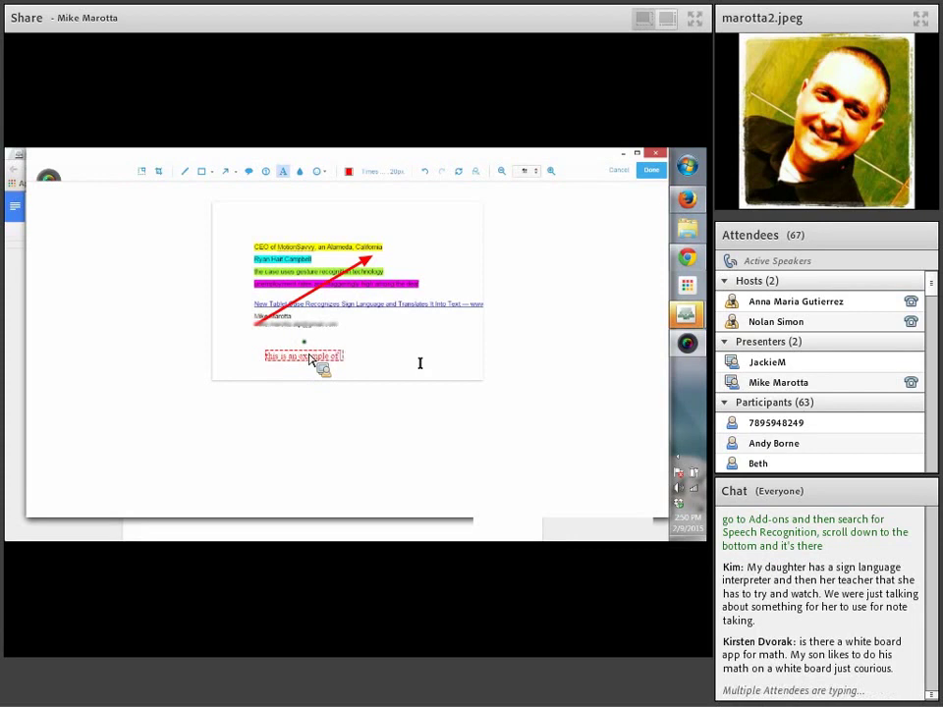
{"action": "type", "text": " text"}
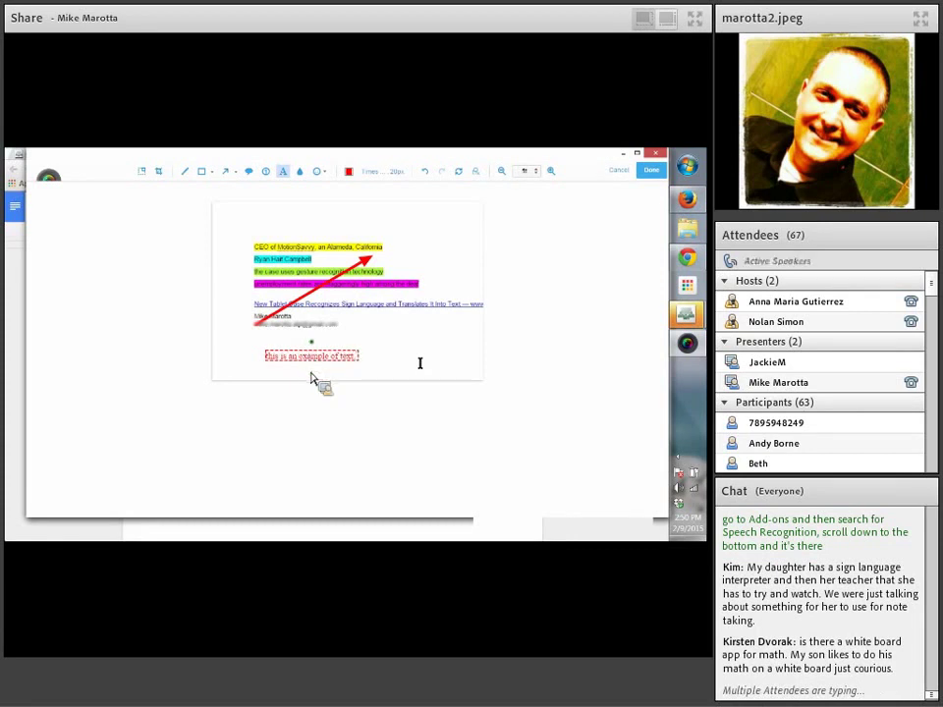
{"action": "left_click", "coordinate": [285, 172]}
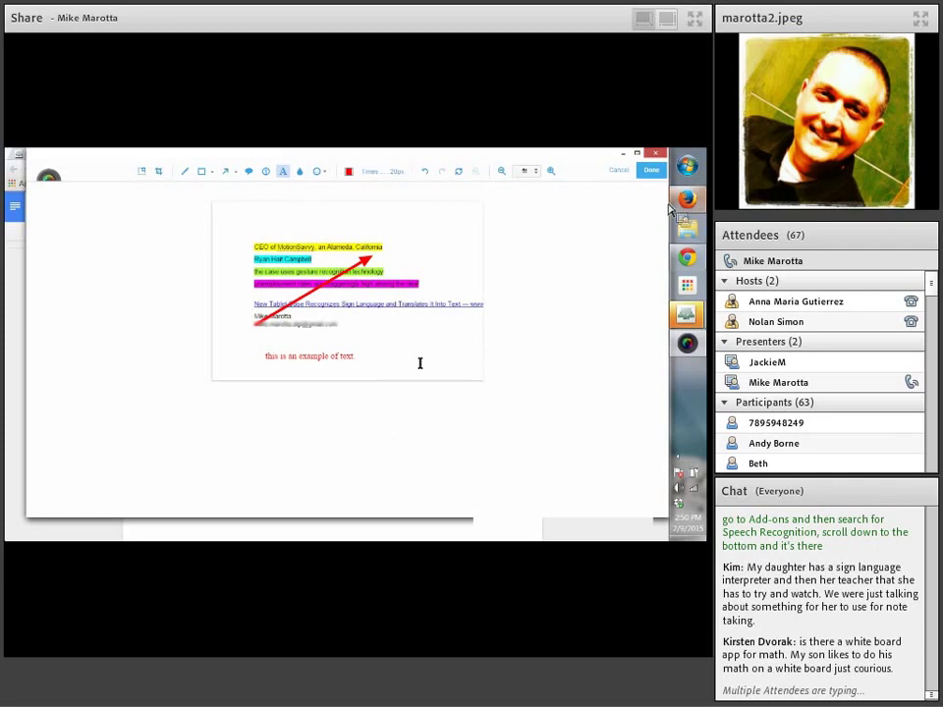
{"action": "left_click", "coordinate": [651, 171]}
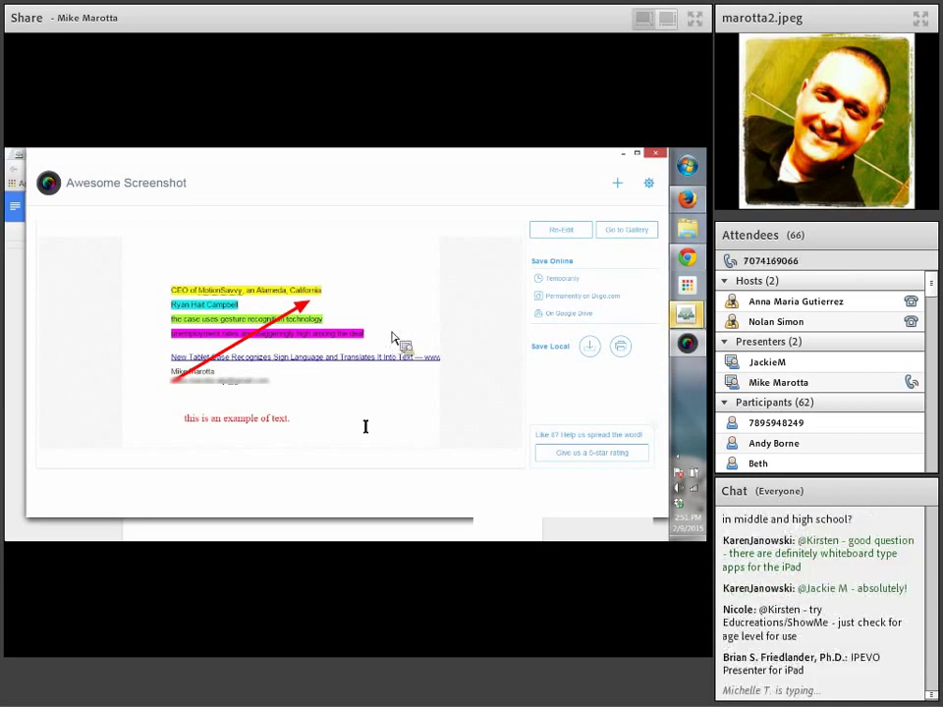
- Close the Awesome Screenshot window and open the Snapverter folder in Google Drive's My Drive
{"action": "left_click", "coordinate": [662, 156]}
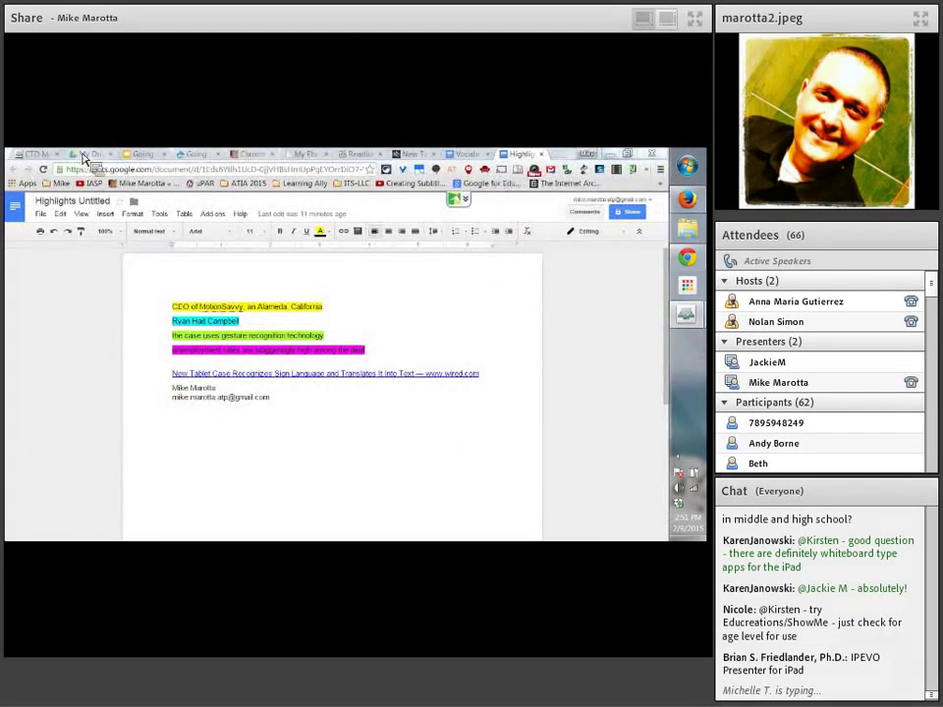
{"action": "left_click", "coordinate": [86, 156]}
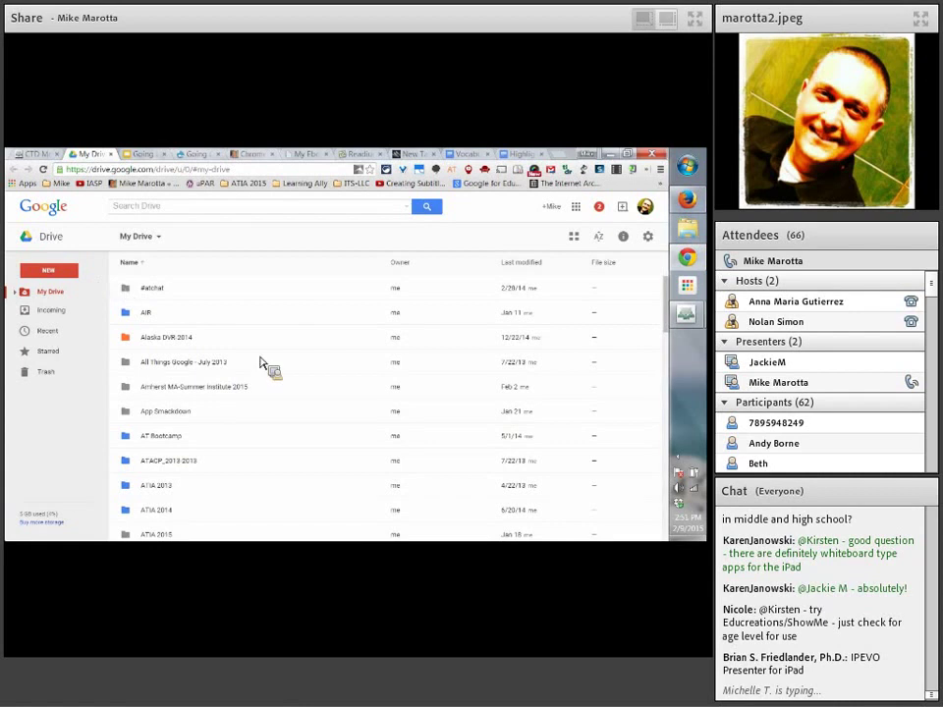
{"action": "scroll", "coordinate": [274, 370], "scroll_direction": "down", "scroll_amount": 5}
{"action": "scroll", "coordinate": [275, 374], "scroll_direction": "down", "scroll_amount": 5}
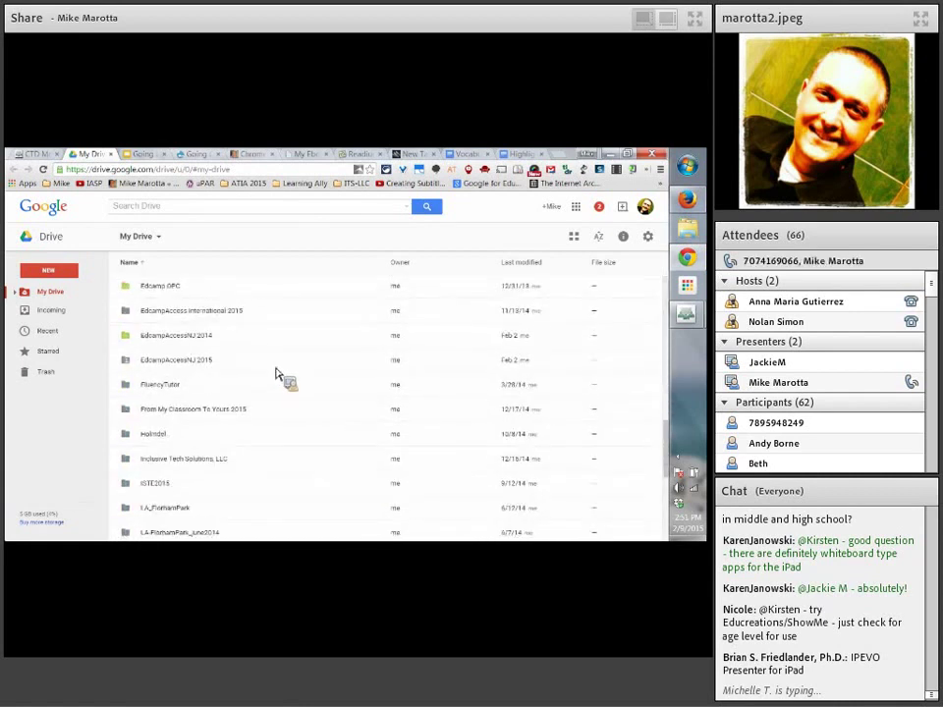
{"action": "scroll", "coordinate": [275, 373], "scroll_direction": "down", "scroll_amount": 10}
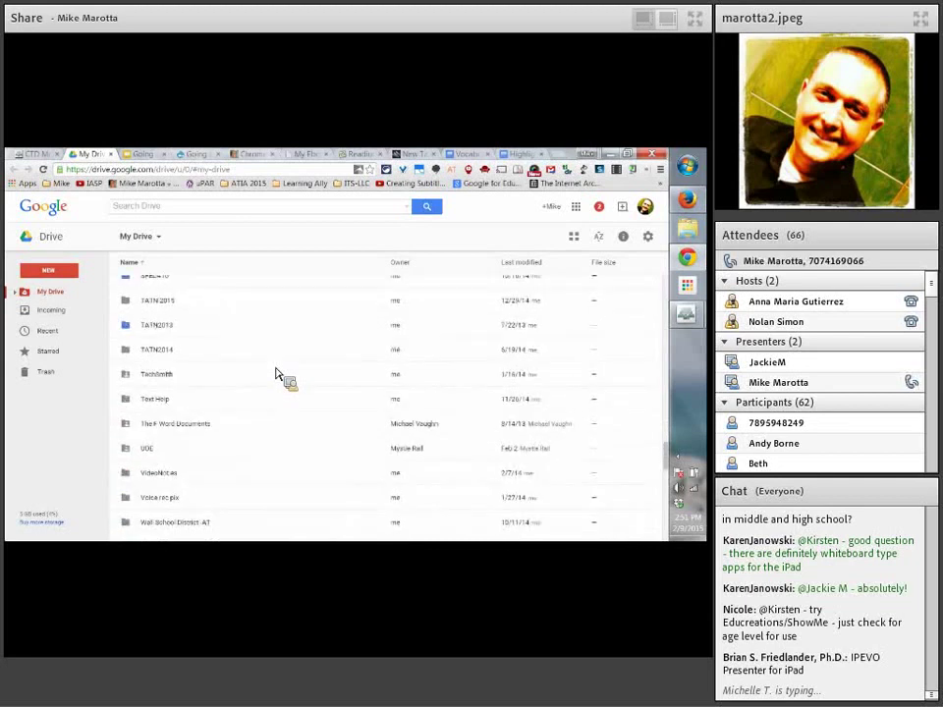
{"action": "scroll", "coordinate": [275, 376], "scroll_direction": "up", "scroll_amount": 3}
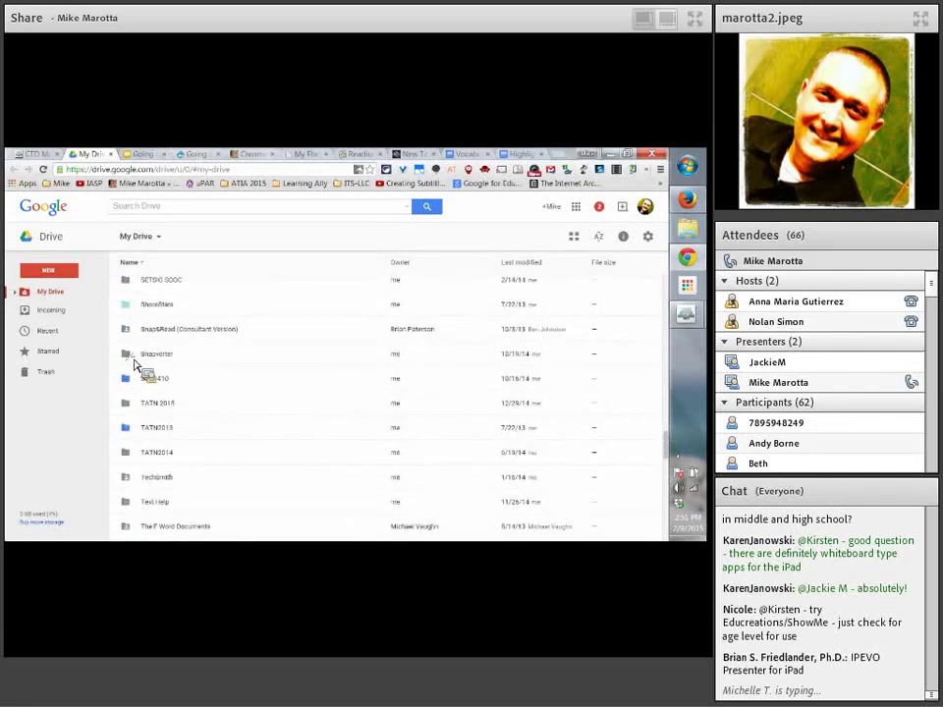
{"action": "left_click", "coordinate": [136, 356]}
{"action": "double_click", "coordinate": [130, 355]}
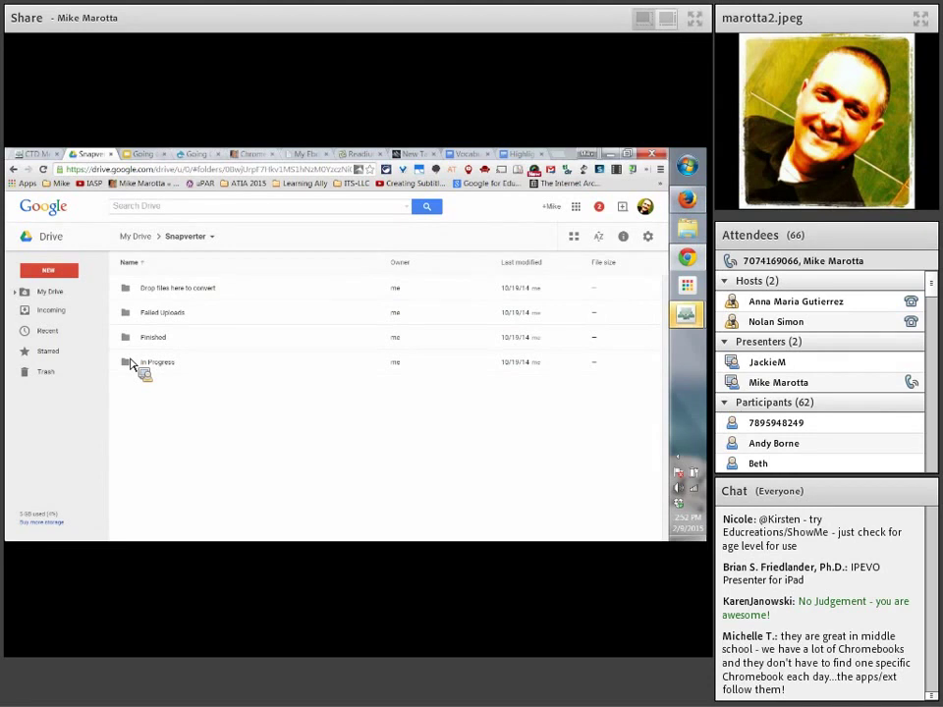
- Open sped410midterm.pdf from the Finished folder in the Texthelp PDF viewer and look through the exam questions
{"action": "left_click_drag", "start_coordinate": [130, 363], "coordinate": [182, 299]}
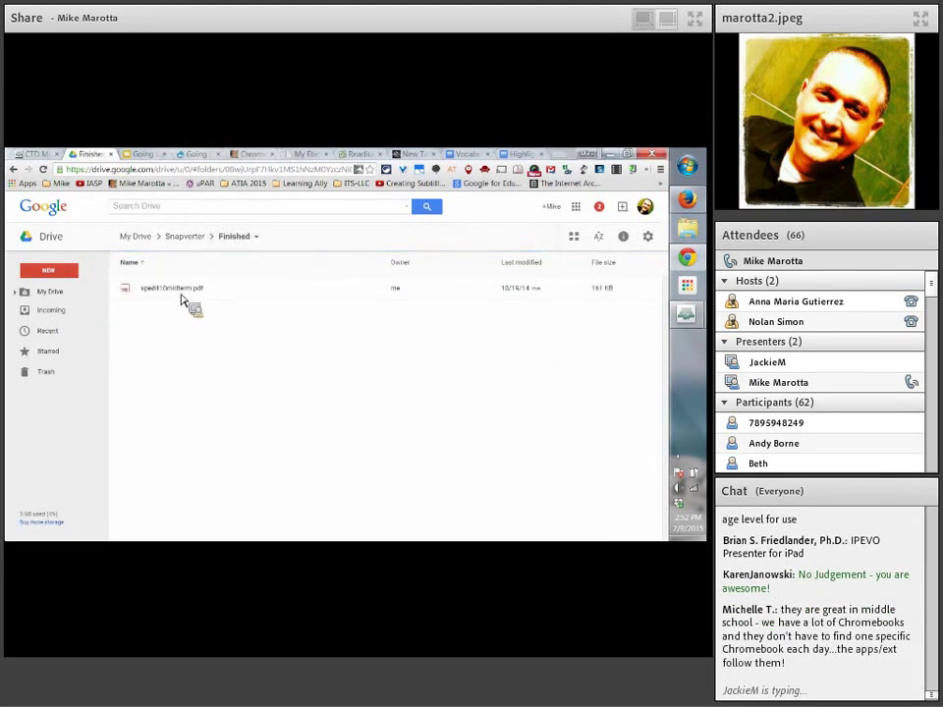
{"action": "double_click", "coordinate": [182, 295]}
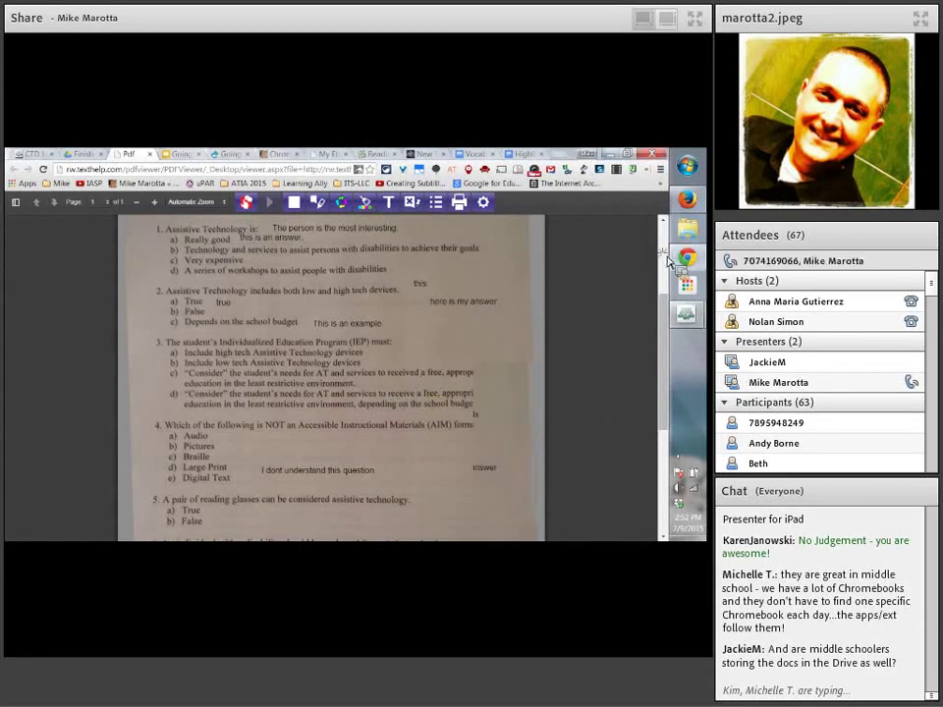
{"action": "scroll", "coordinate": [664, 265], "scroll_direction": "up", "scroll_amount": 3}
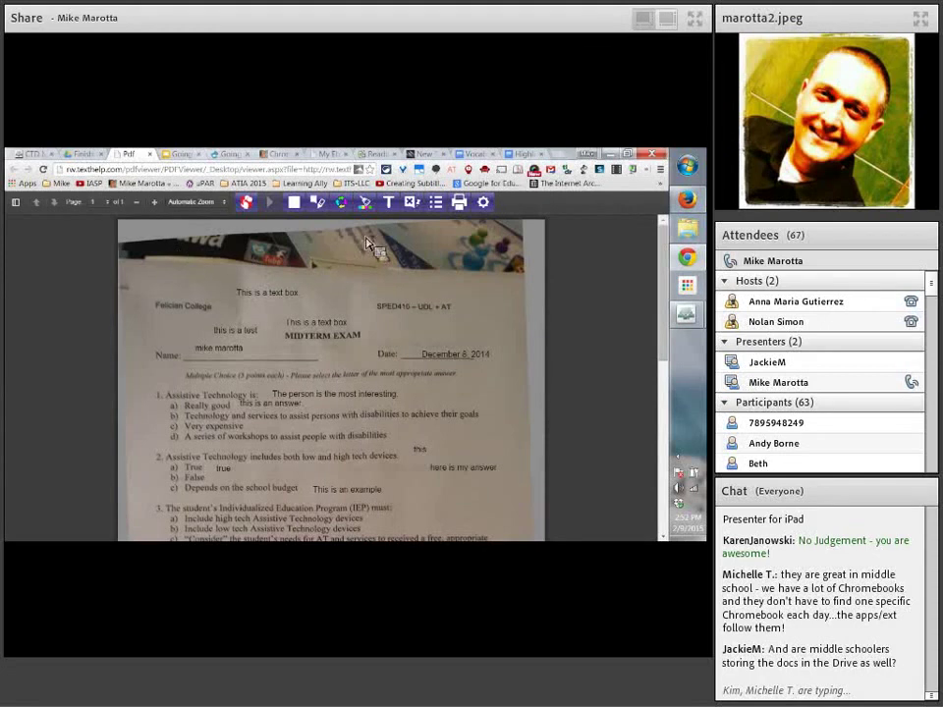
{"action": "left_click_drag", "start_coordinate": [665, 247], "coordinate": [671, 313]}
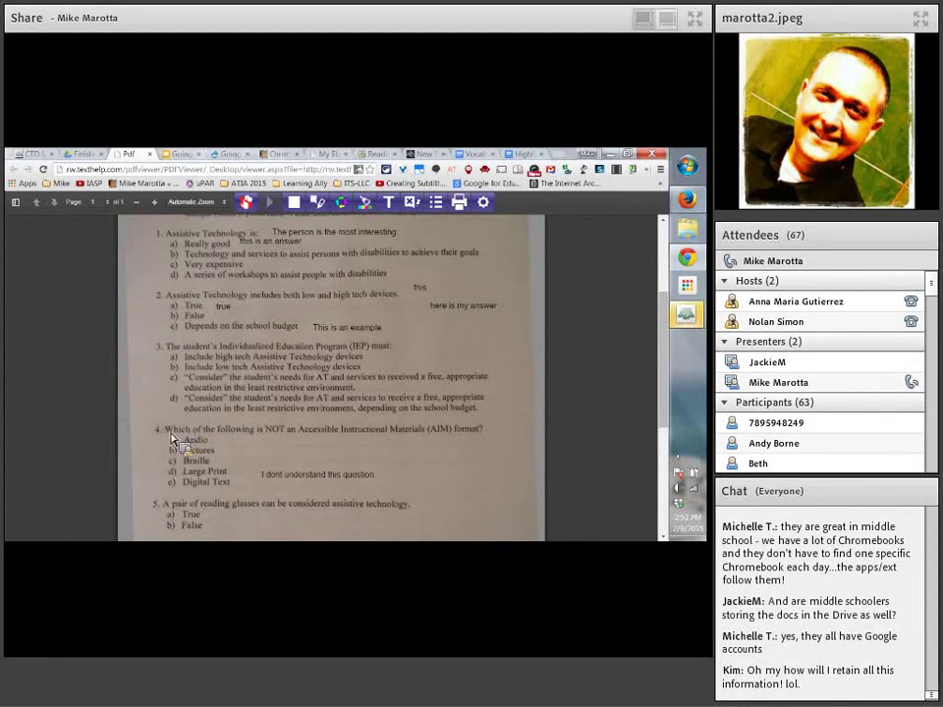
- Move the "I dont understand this question" text note under question 4 up beside the Braille option
{"action": "left_click_drag", "start_coordinate": [167, 431], "coordinate": [492, 444]}
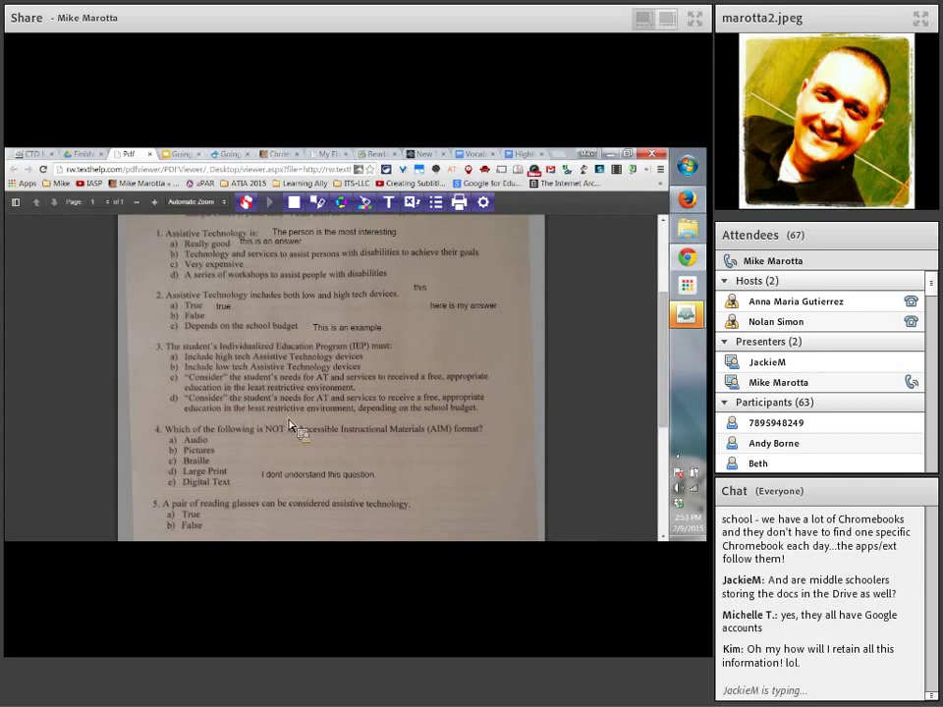
{"action": "left_click", "coordinate": [316, 476]}
{"action": "mouse_move", "coordinate": [314, 472]}
{"action": "left_mouse_down"}
{"action": "mouse_move", "coordinate": [307, 461]}
{"action": "mouse_move", "coordinate": [299, 468]}
{"action": "mouse_move", "coordinate": [315, 468]}
{"action": "left_mouse_up"}
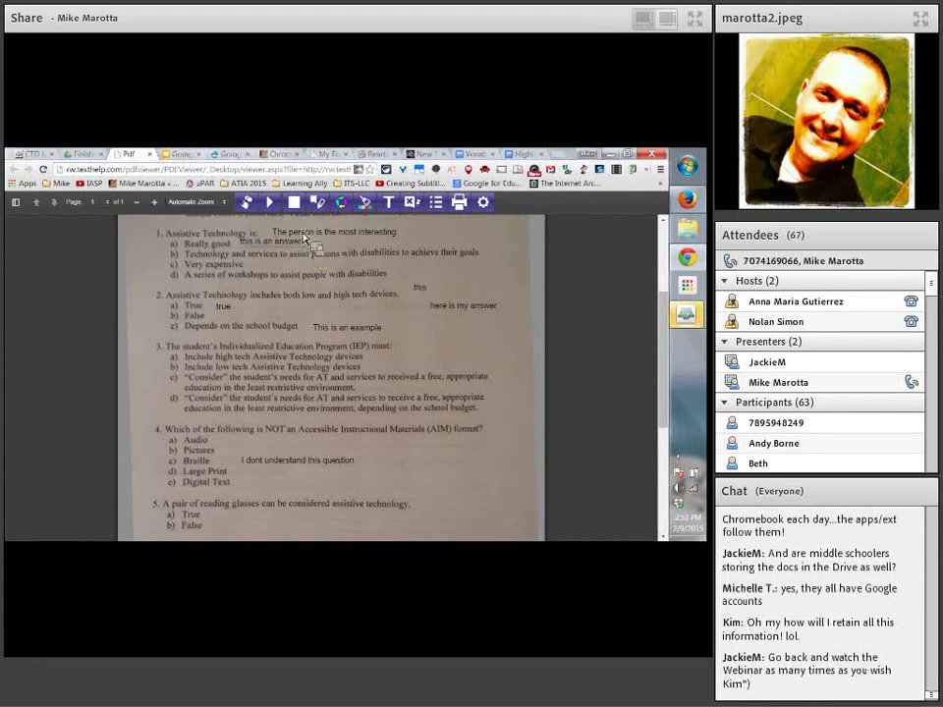
- Highlight the word "Education" in the text of question 3 in yellow
{"action": "double_click", "coordinate": [219, 297]}
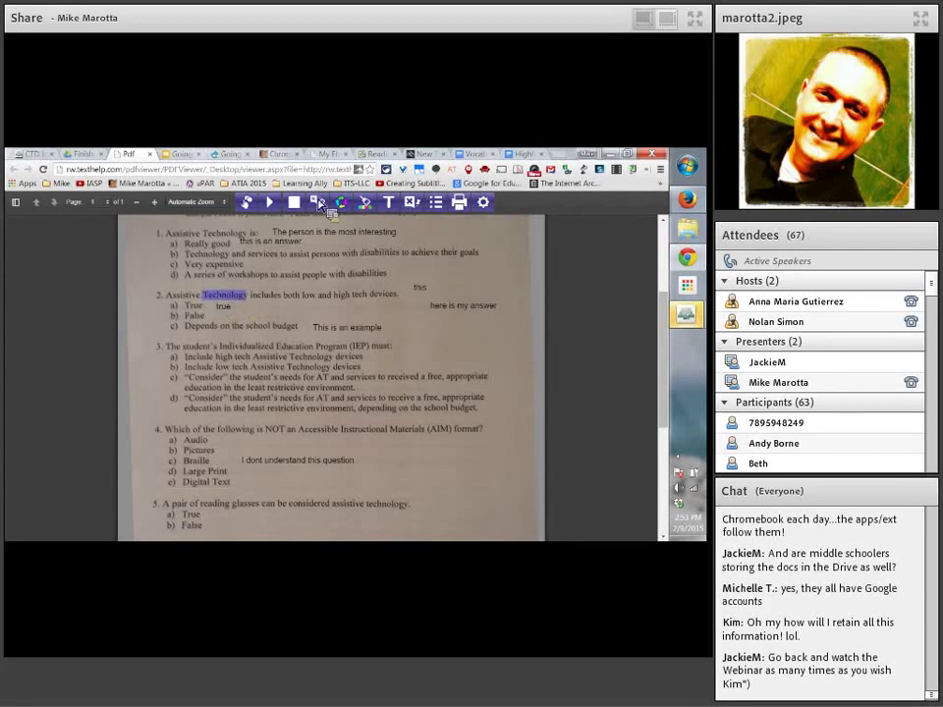
{"action": "double_click", "coordinate": [290, 348]}
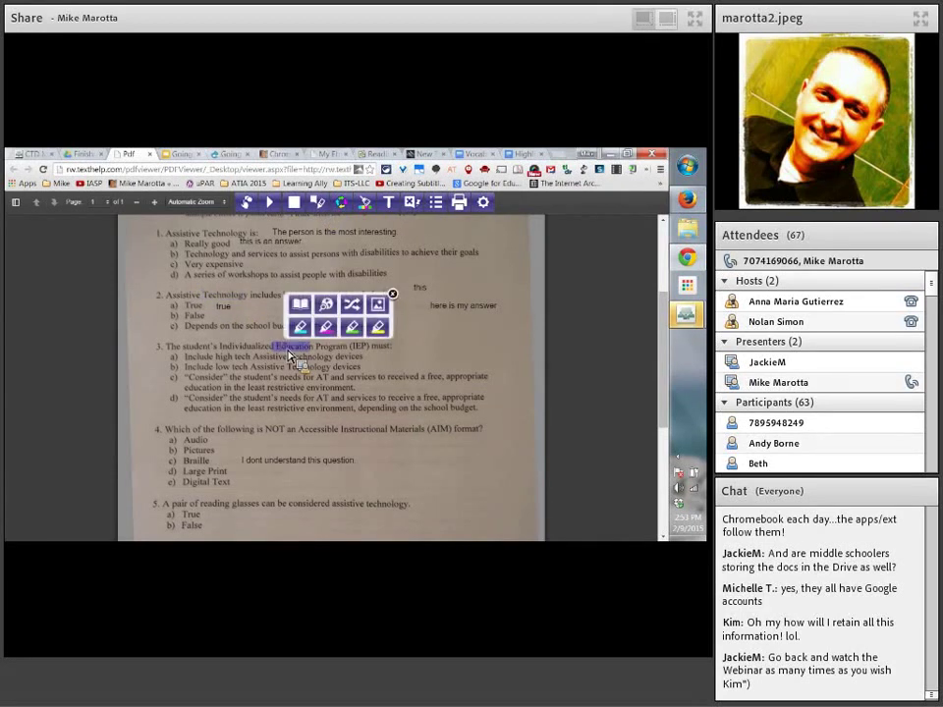
{"action": "left_click", "coordinate": [378, 327]}
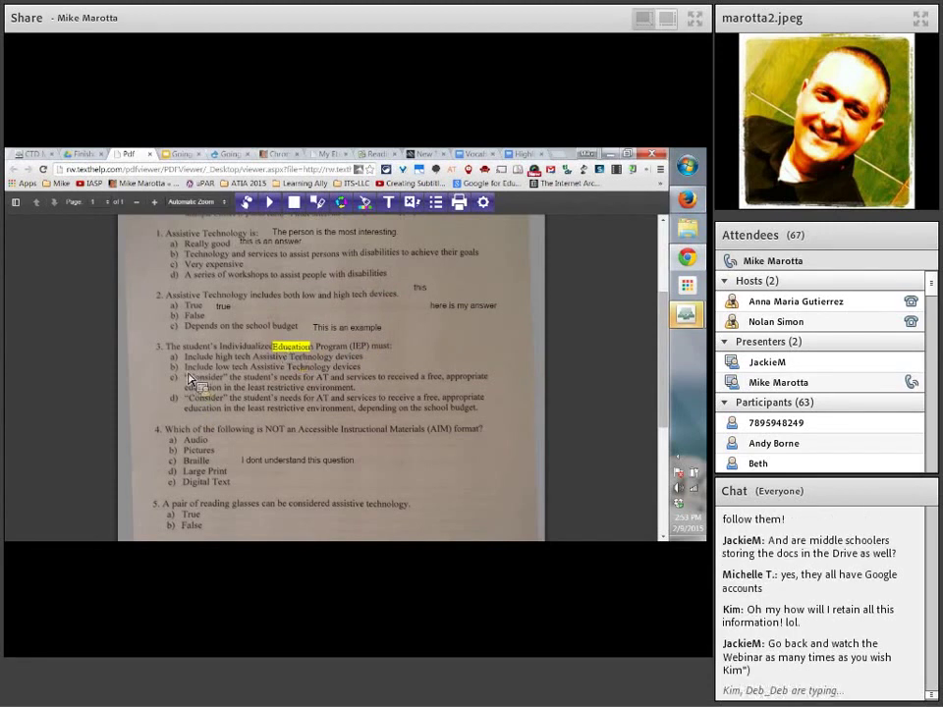
- Highlight all of answer option c under question 3, the one starting with "Consider", in yellow
{"action": "left_click_drag", "start_coordinate": [188, 374], "coordinate": [361, 371]}
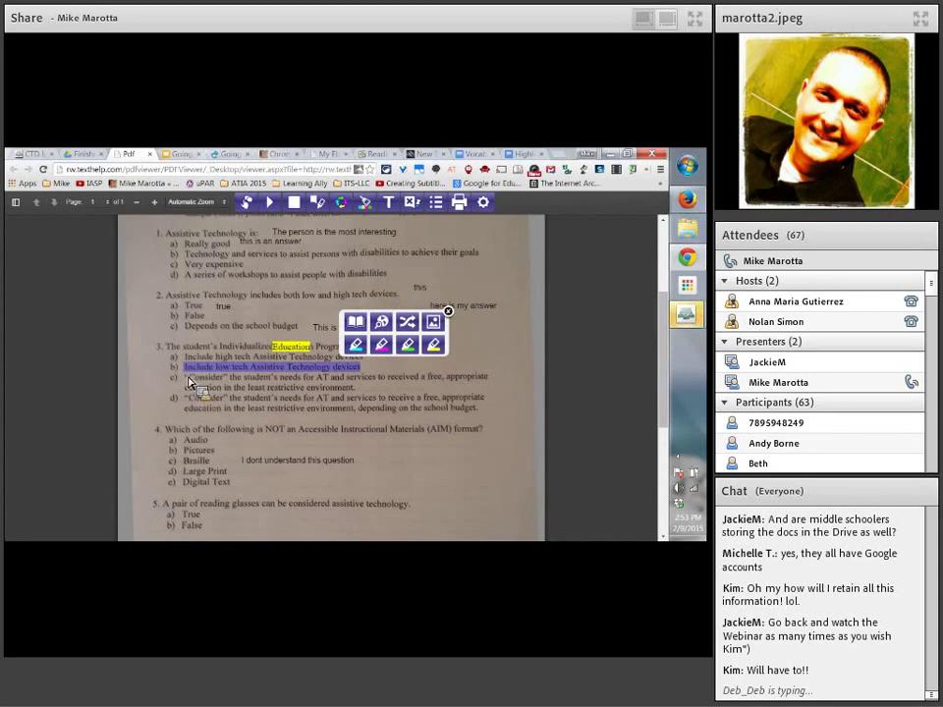
{"action": "left_click_drag", "start_coordinate": [192, 382], "coordinate": [368, 399]}
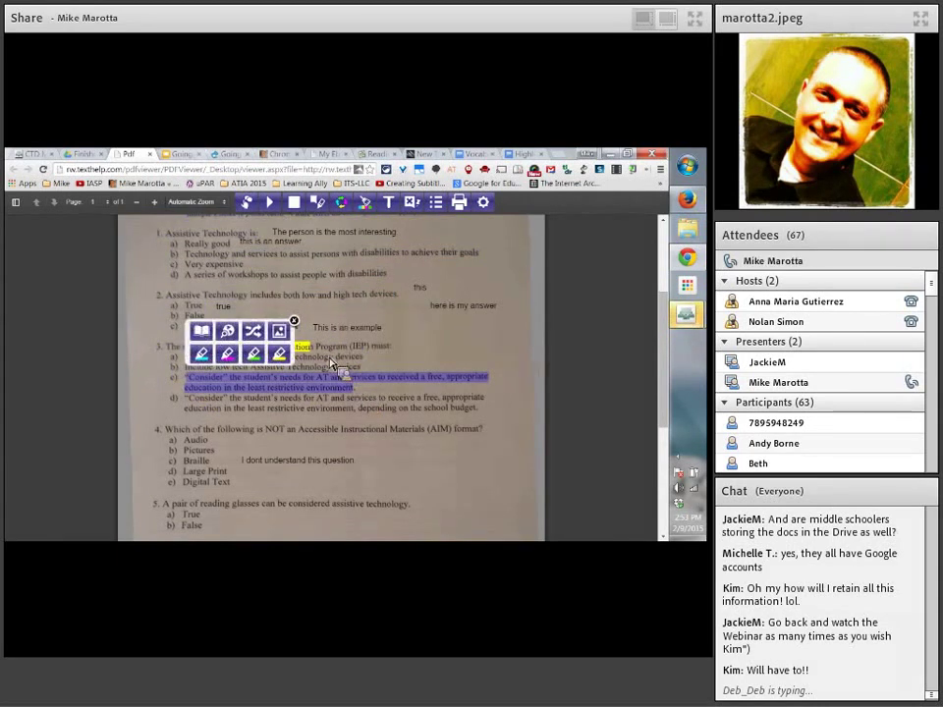
{"action": "left_click", "coordinate": [281, 356]}
{"action": "left_click", "coordinate": [379, 413]}
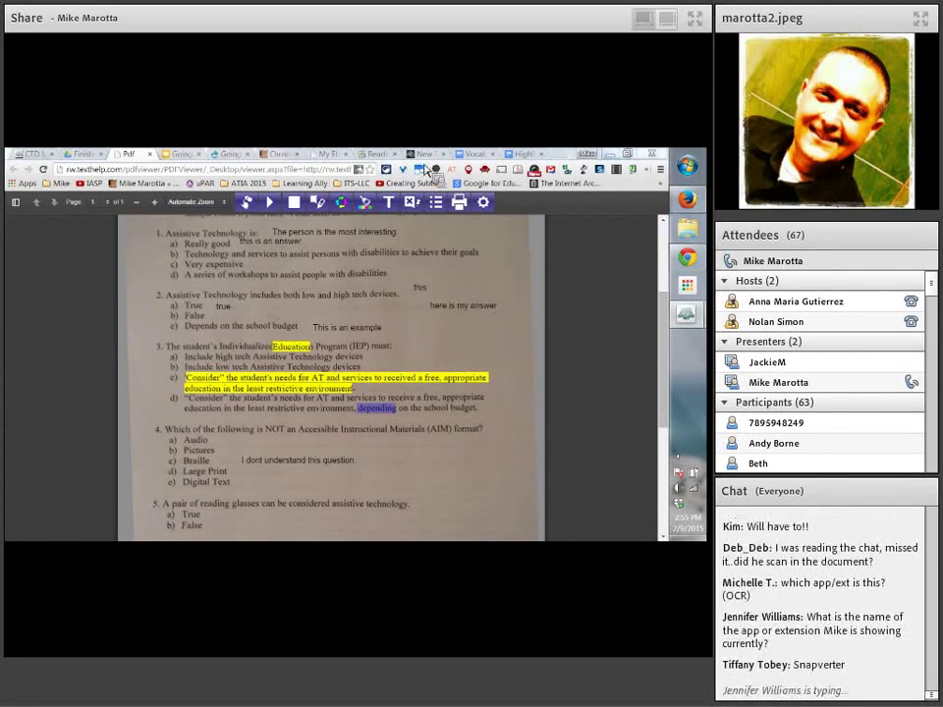
- Launch Mic Note from the last page of Chrome apps, accept its update notice and choose to rate it later
{"action": "left_click", "coordinate": [556, 155]}
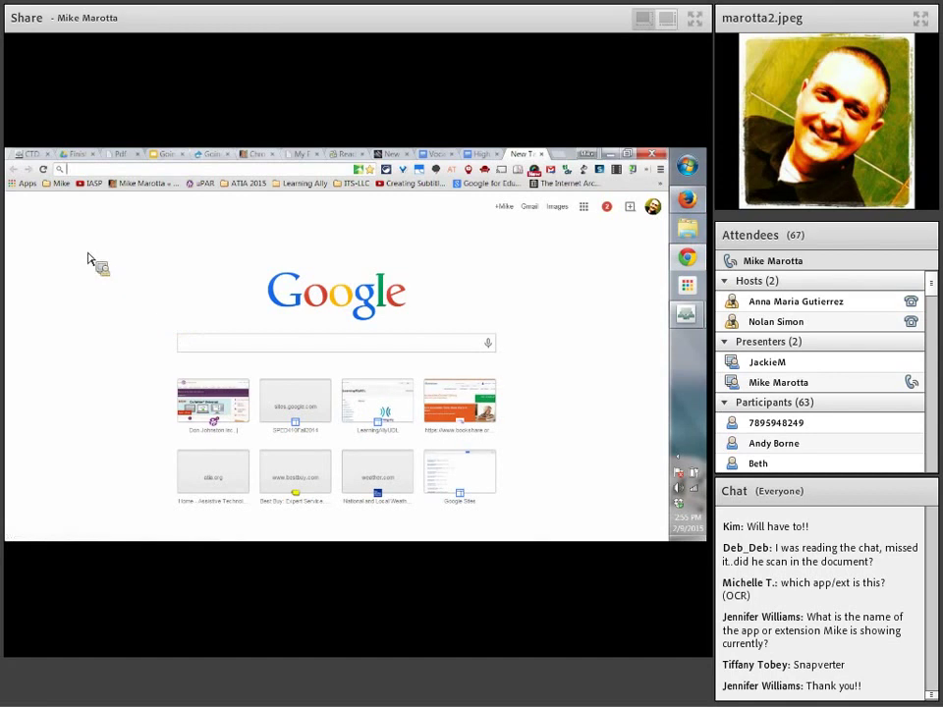
{"action": "left_click", "coordinate": [27, 185]}
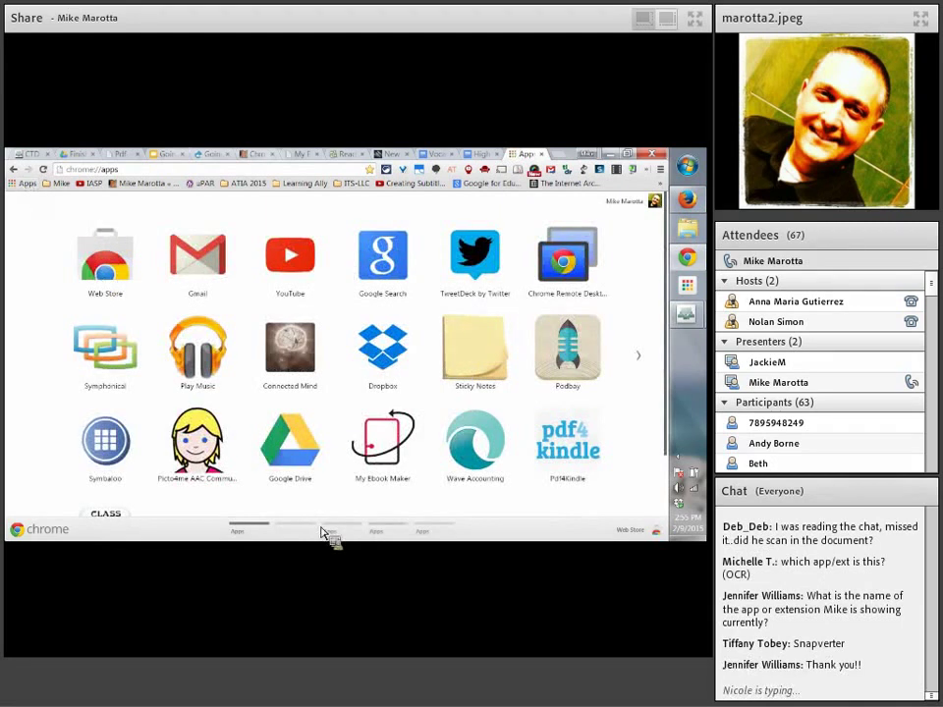
{"action": "left_click", "coordinate": [437, 534]}
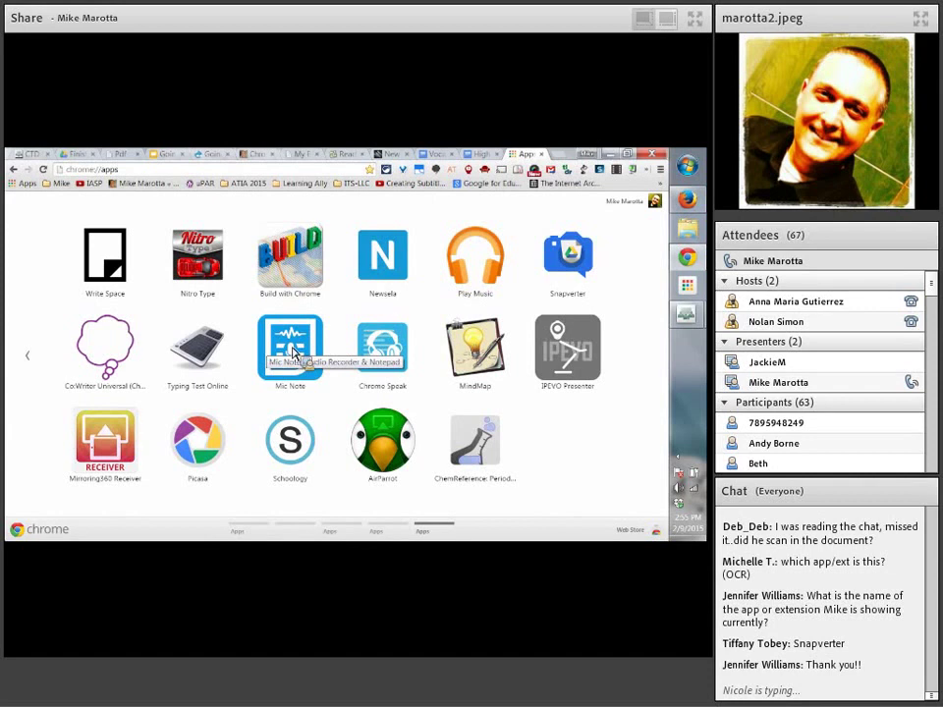
{"action": "key", "text": "ctrl+w"}
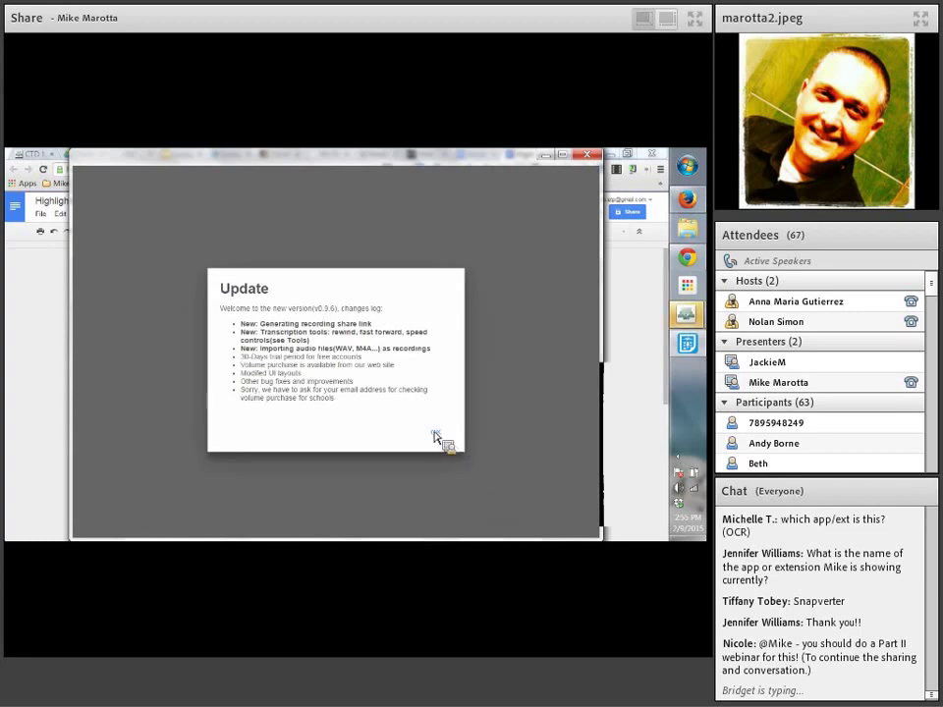
{"action": "left_click", "coordinate": [435, 436]}
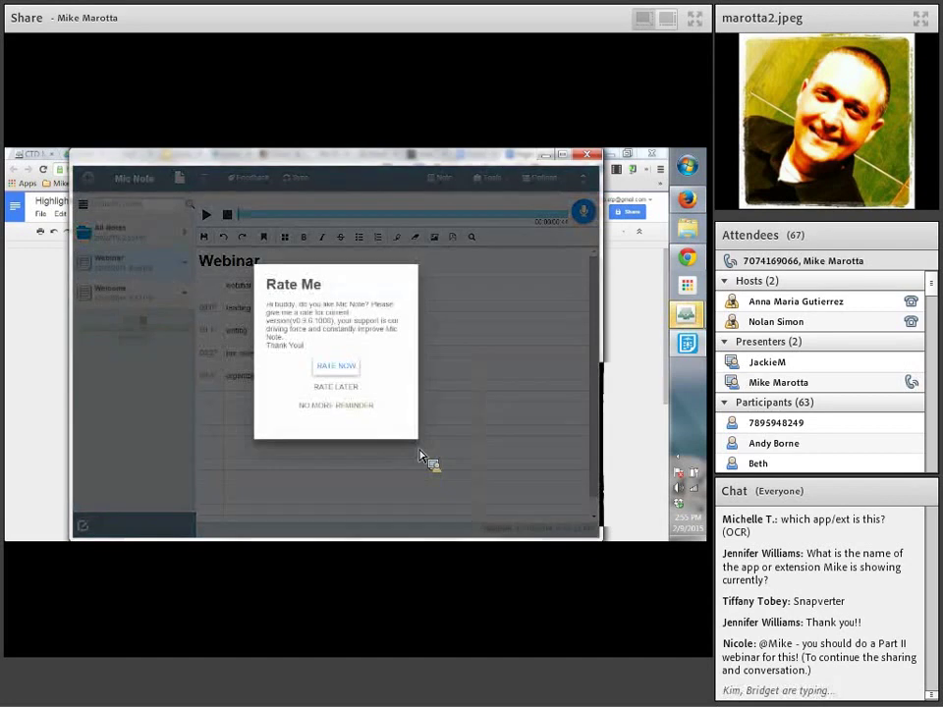
{"action": "left_click", "coordinate": [336, 387]}
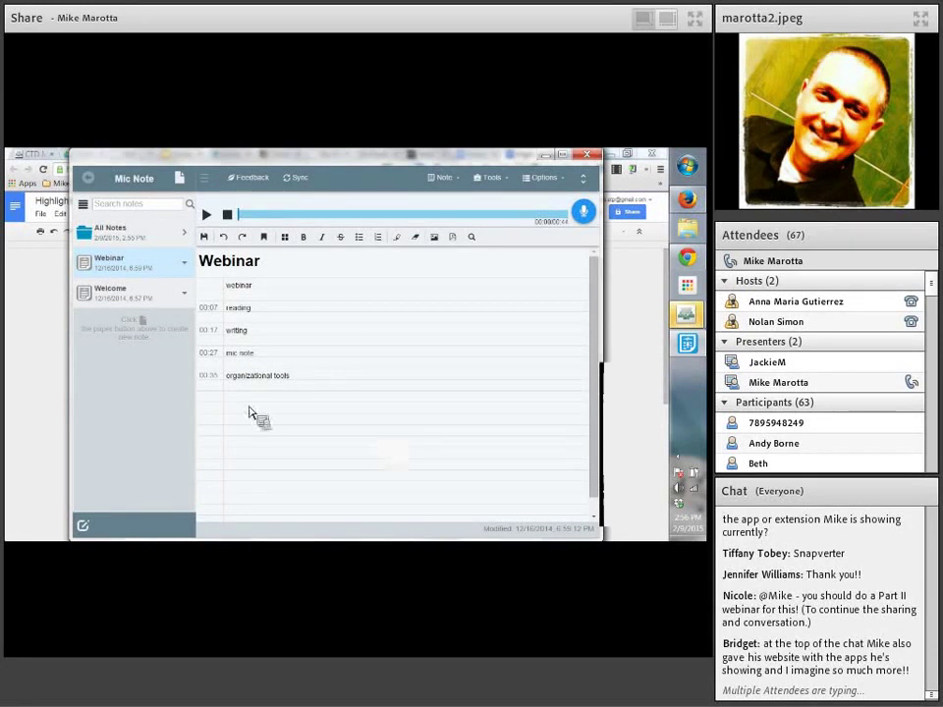
- Open the All Notes folder, look at the Welcome note and return to the Webinar note
{"action": "left_click", "coordinate": [182, 233]}
{"action": "left_click", "coordinate": [183, 234]}
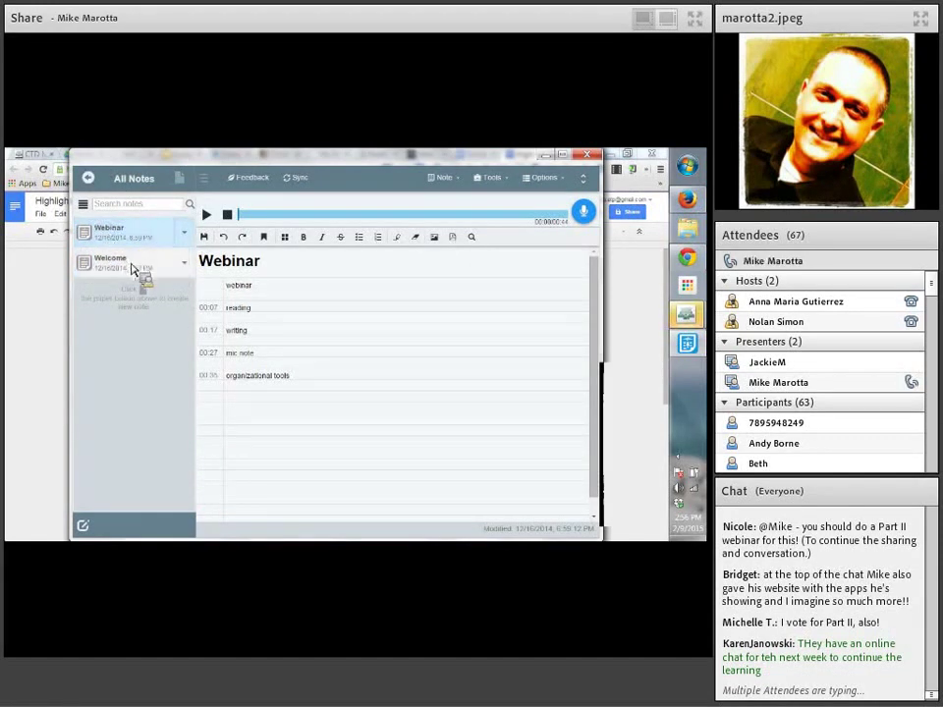
{"action": "left_click", "coordinate": [125, 268]}
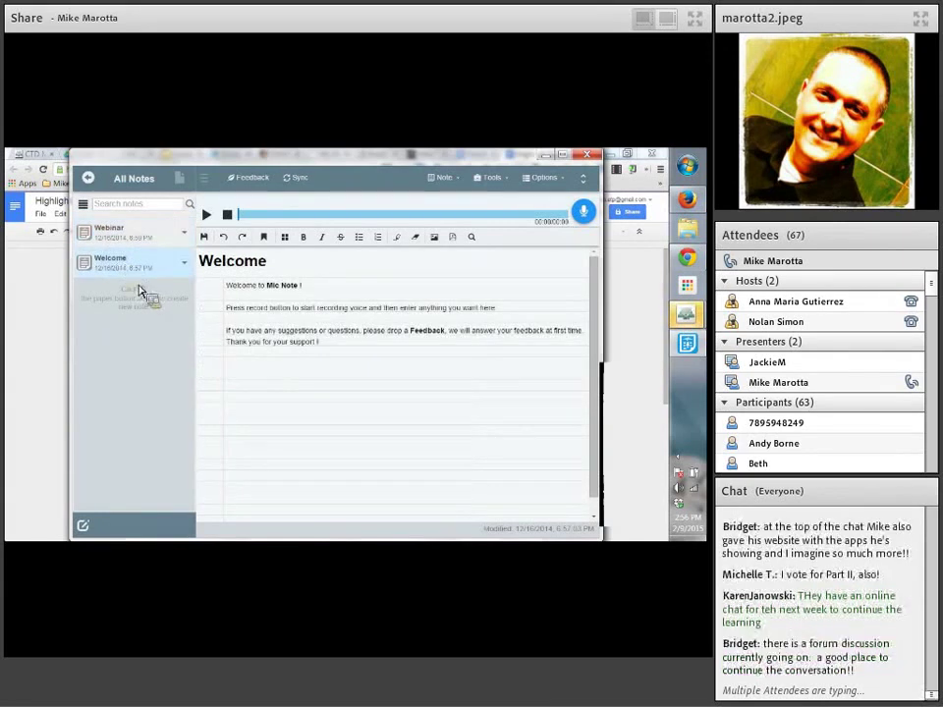
{"action": "left_click", "coordinate": [114, 241]}
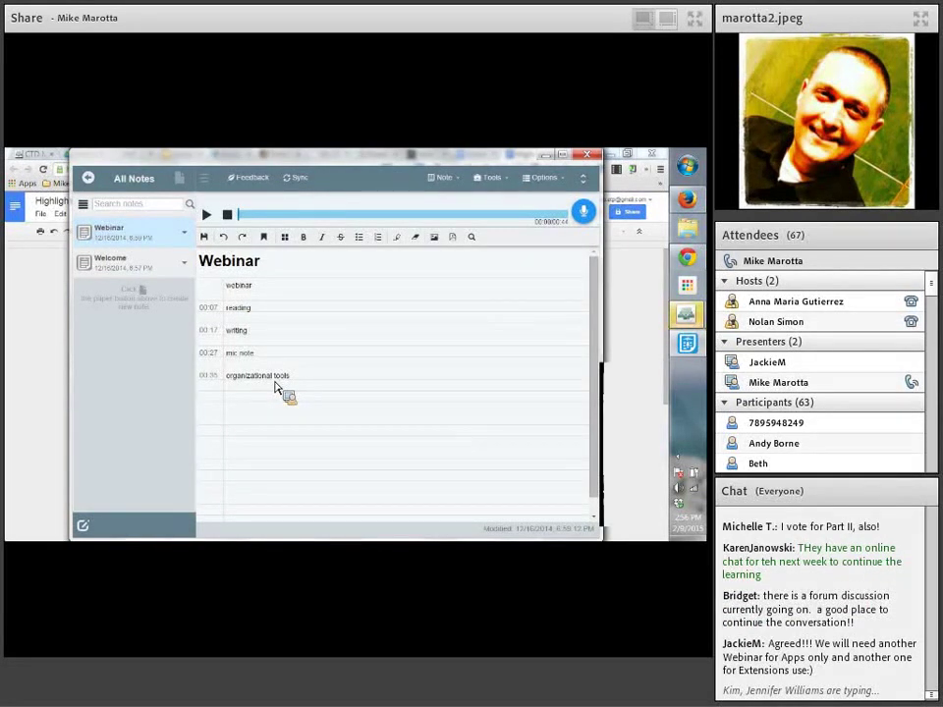
- Play the Webinar recording from the "reading" and "mic note" timestamps at 00:07 and 00:27, and stop playback
{"action": "left_click", "coordinate": [208, 308]}
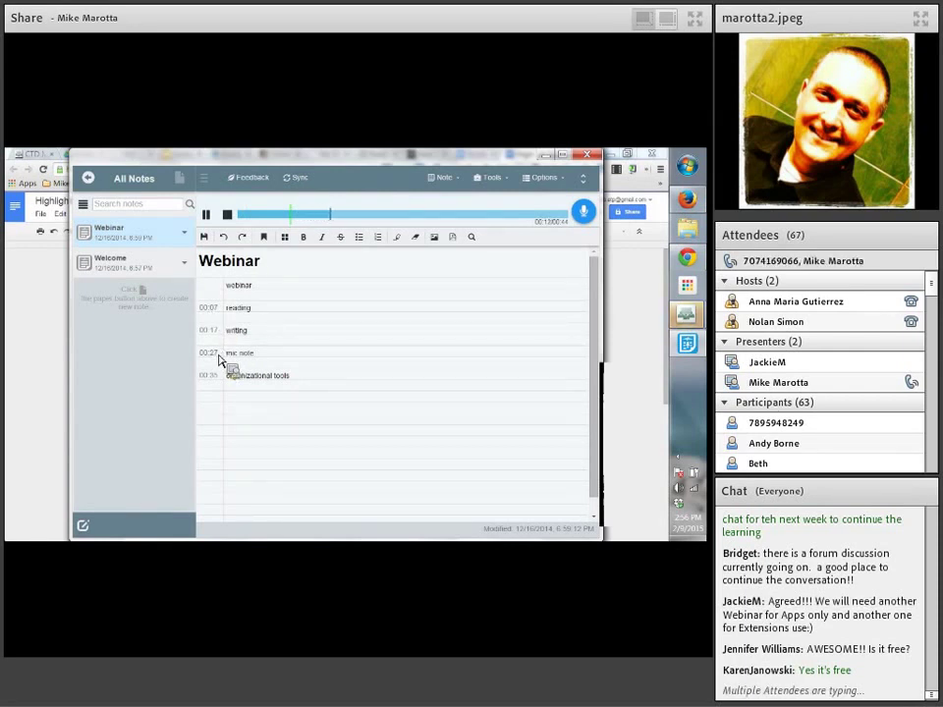
{"action": "left_click", "coordinate": [215, 355]}
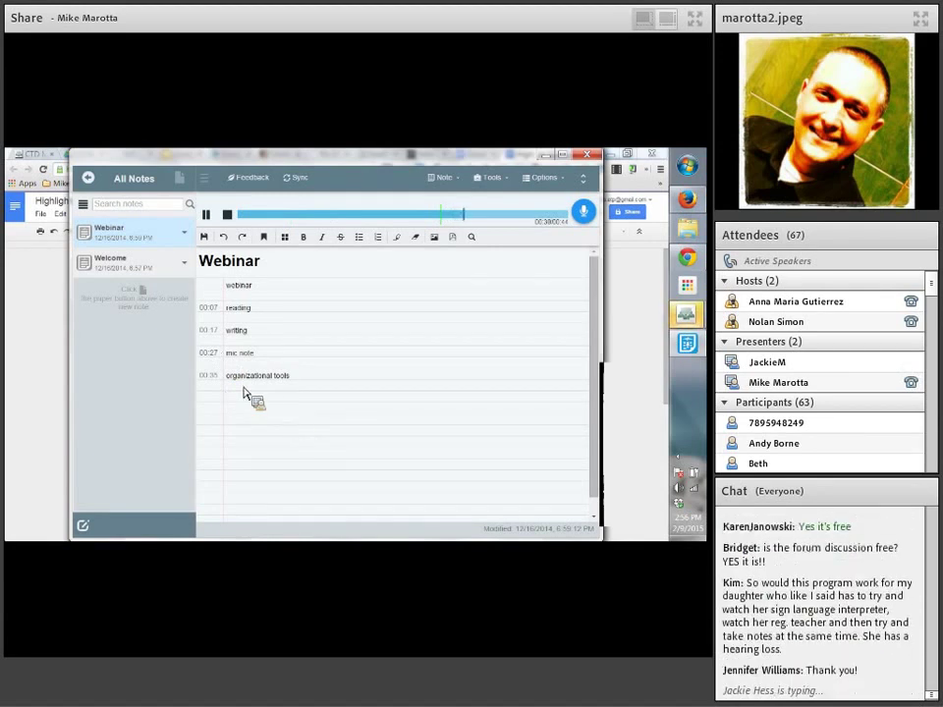
{"action": "left_click", "coordinate": [229, 218]}
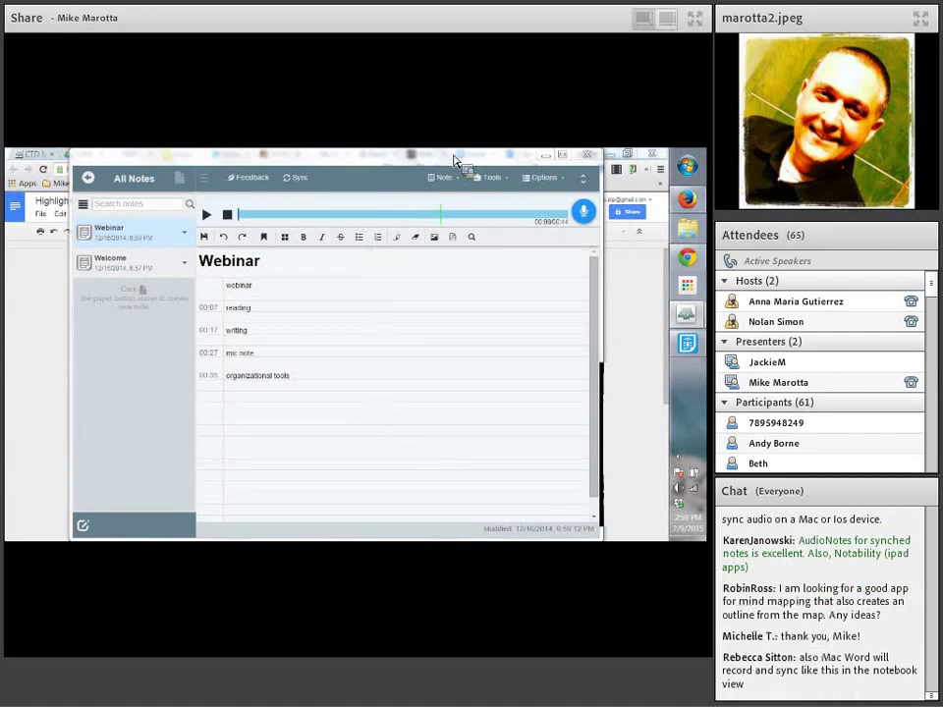
- Close Mic Note and launch Lego Builder from the Chrome apps page in a new tab
{"action": "left_click", "coordinate": [587, 154]}
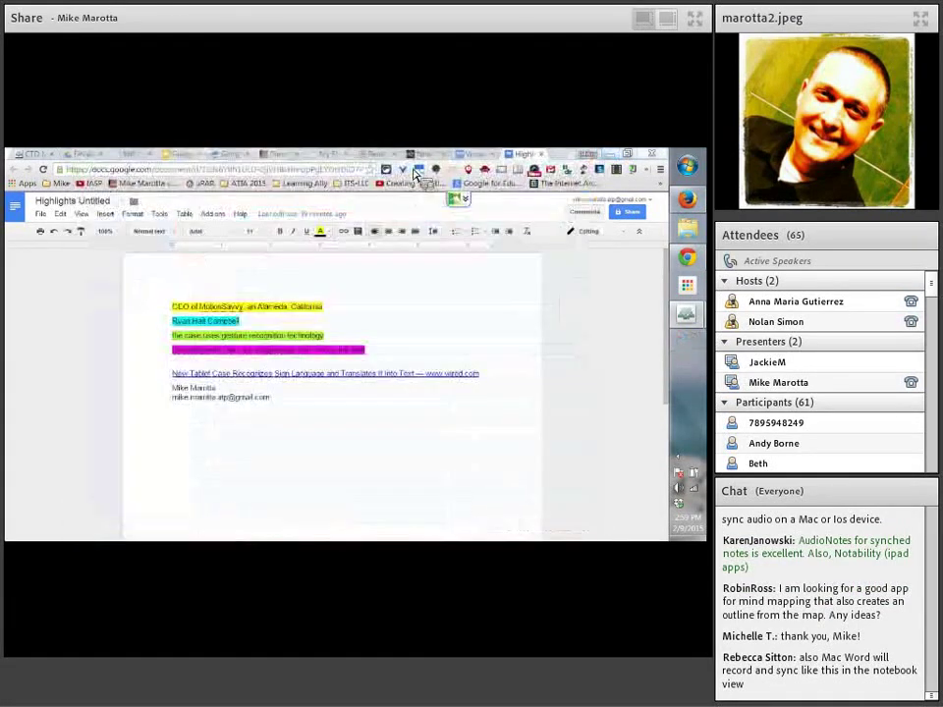
{"action": "left_click", "coordinate": [558, 155]}
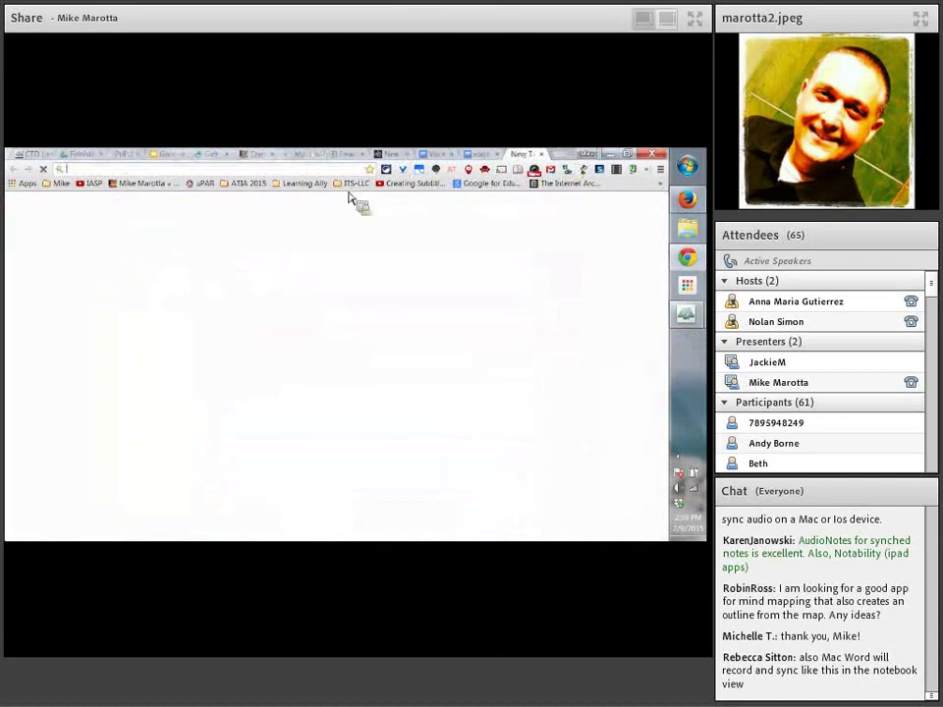
{"action": "left_click", "coordinate": [23, 185]}
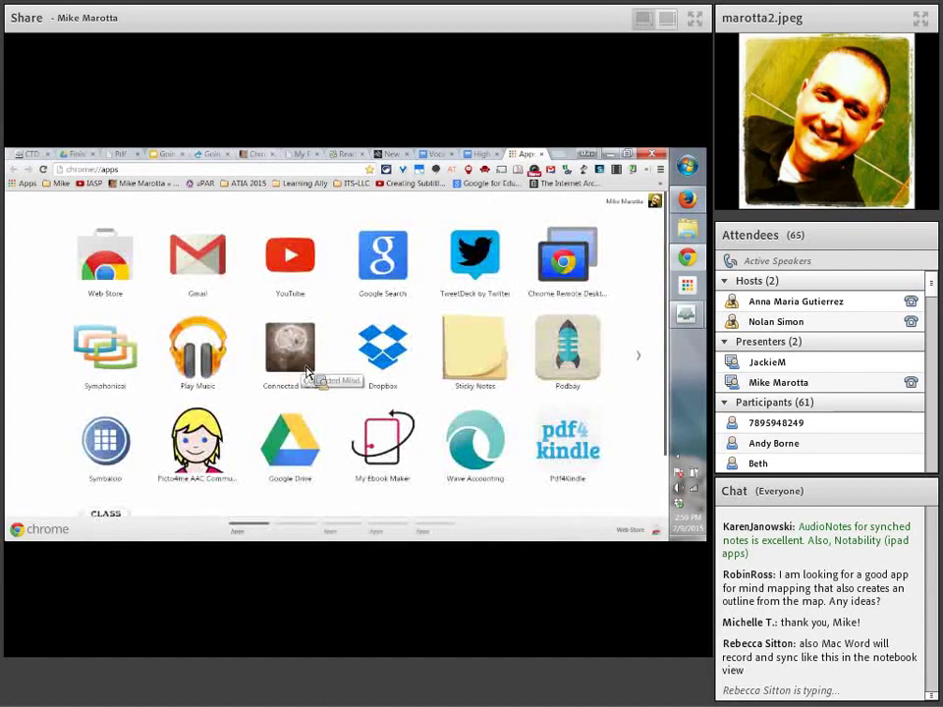
{"action": "left_click", "coordinate": [429, 534]}
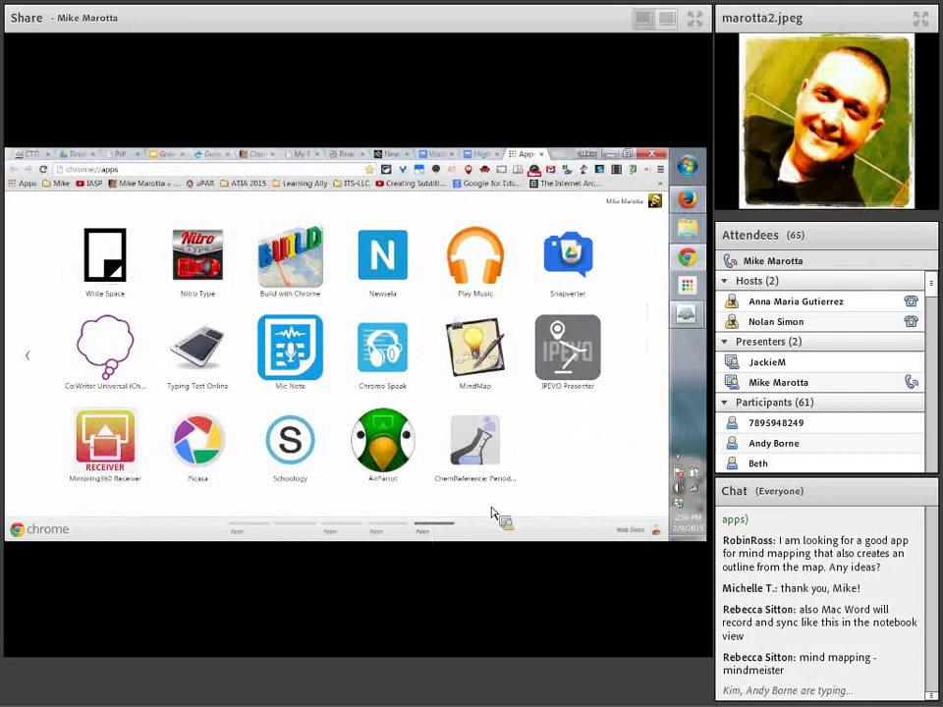
{"action": "left_click", "coordinate": [387, 528]}
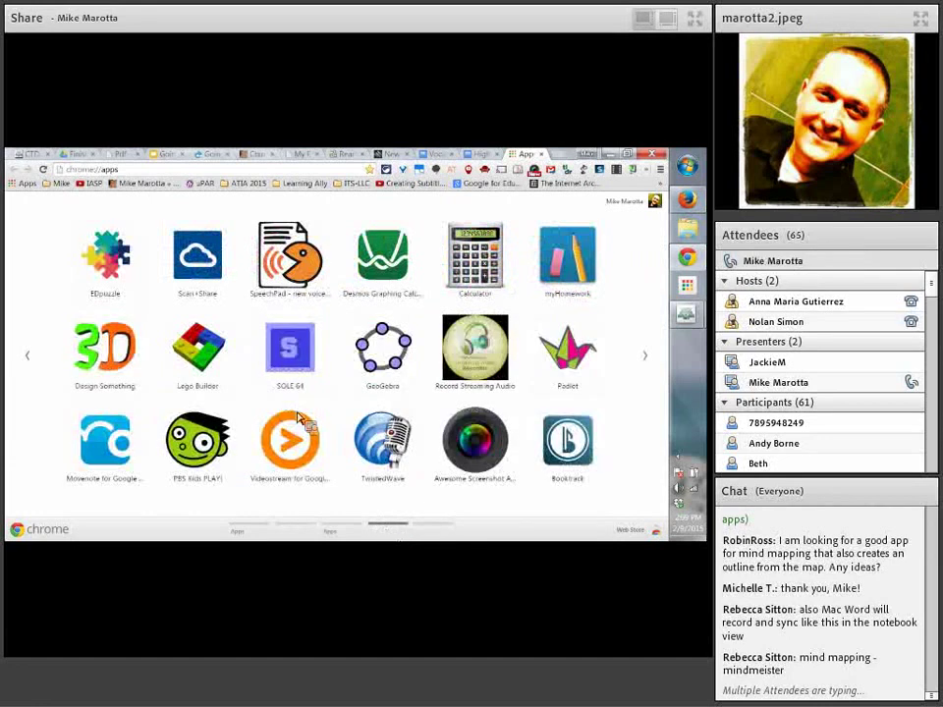
{"action": "left_click", "coordinate": [228, 351]}
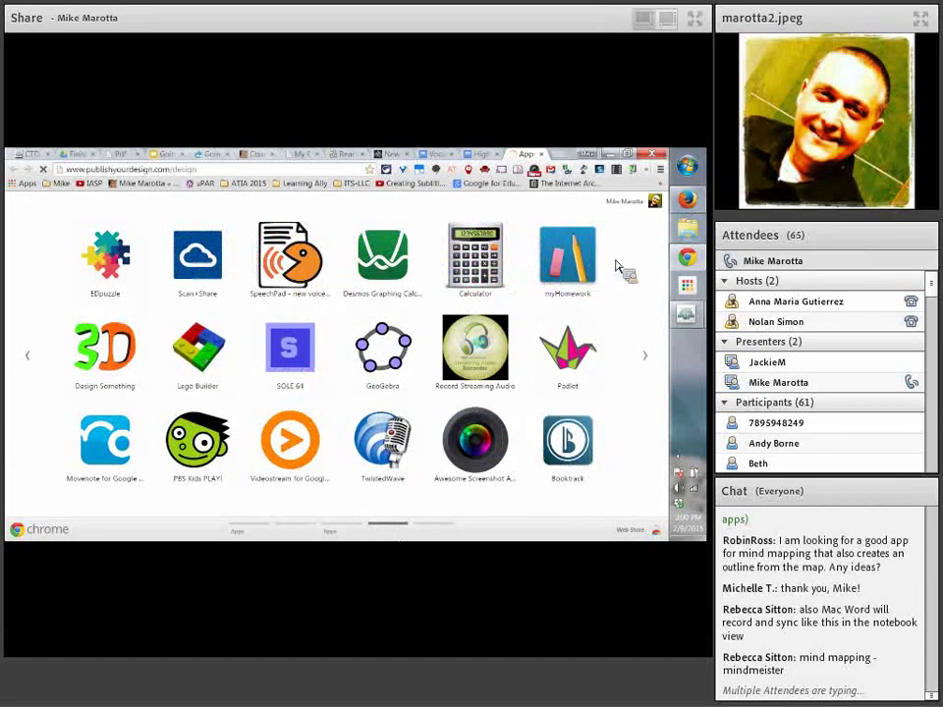
- Place several cyan 2x2x1 bricks on the building grid, joining and stacking them into a small structure
{"action": "mouse_move", "coordinate": [687, 319]}
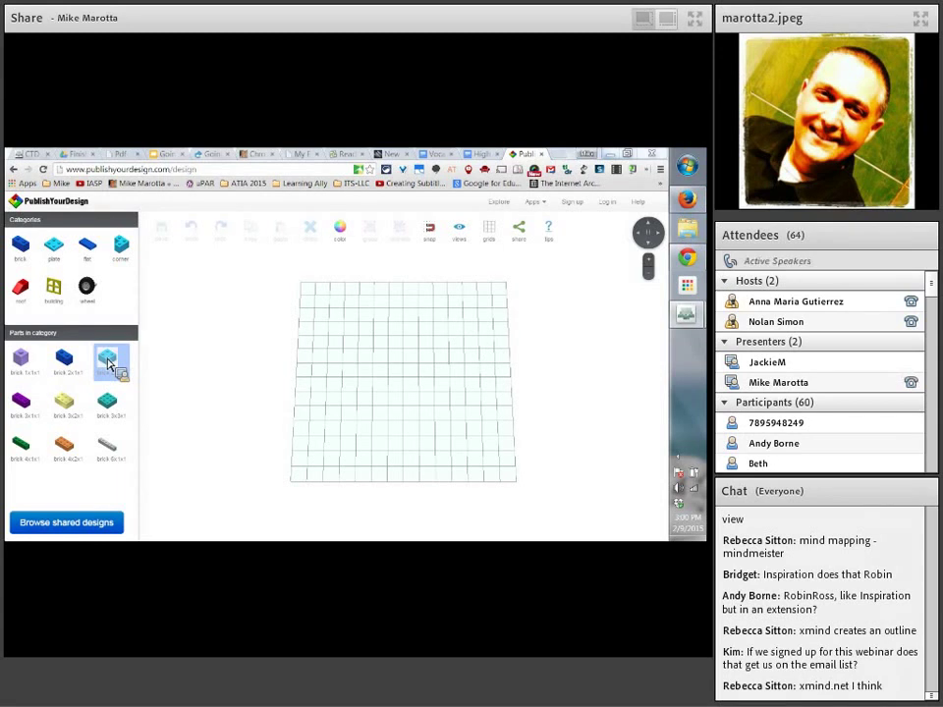
{"action": "left_click_drag", "start_coordinate": [109, 366], "coordinate": [216, 363]}
{"action": "left_click", "coordinate": [326, 347]}
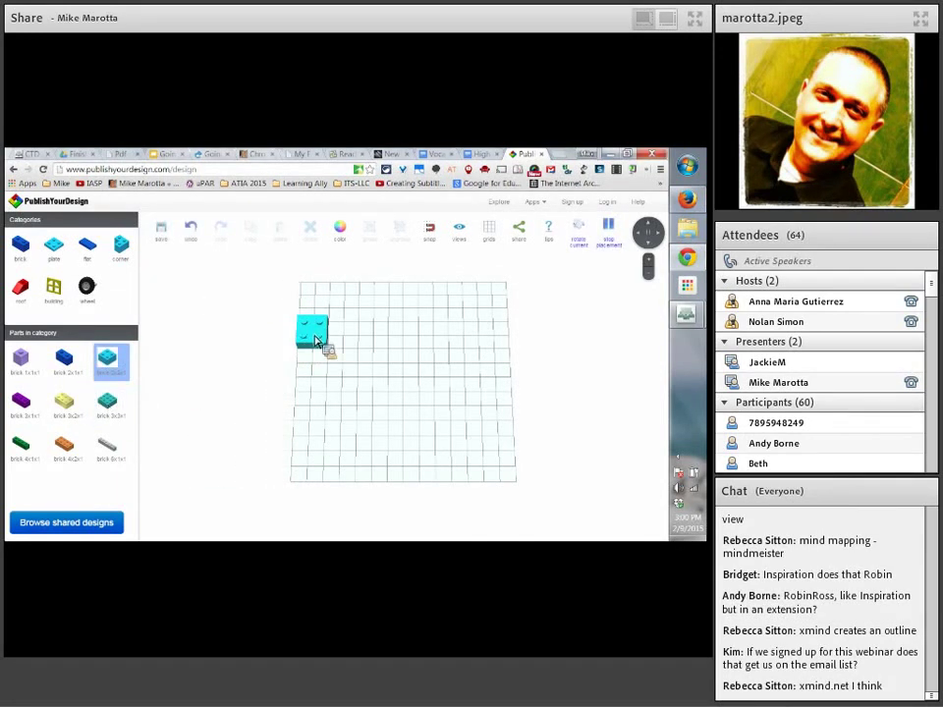
{"action": "left_click", "coordinate": [396, 346]}
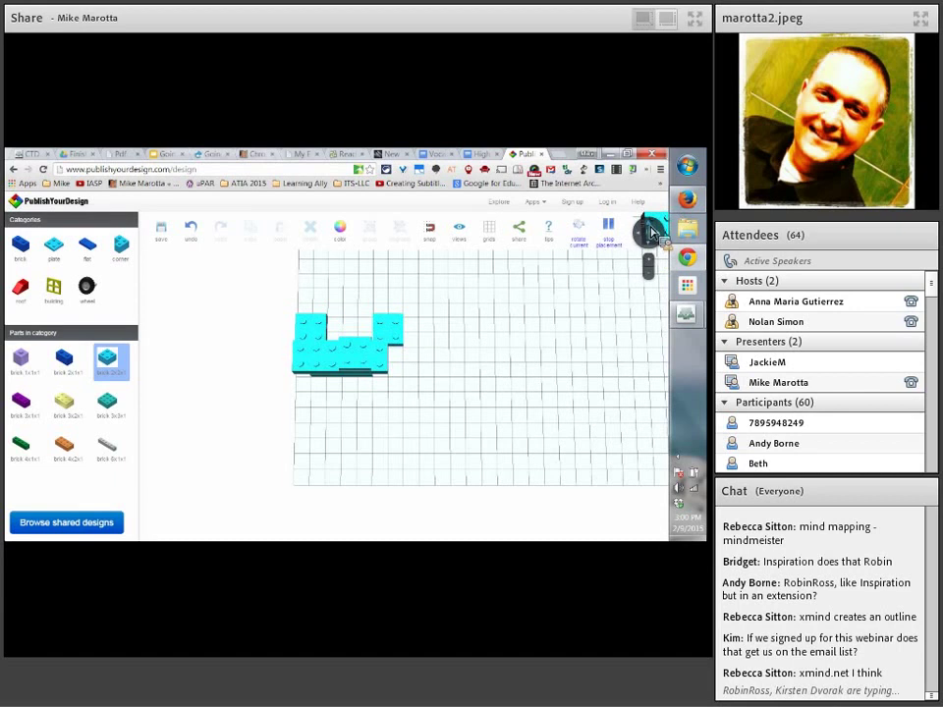
- Tilt and rotate the view around the brick structure to examine it from several sides
{"action": "left_click", "coordinate": [651, 228]}
{"action": "left_click", "coordinate": [651, 228]}
{"action": "left_click", "coordinate": [652, 227]}
{"action": "left_click", "coordinate": [653, 227]}
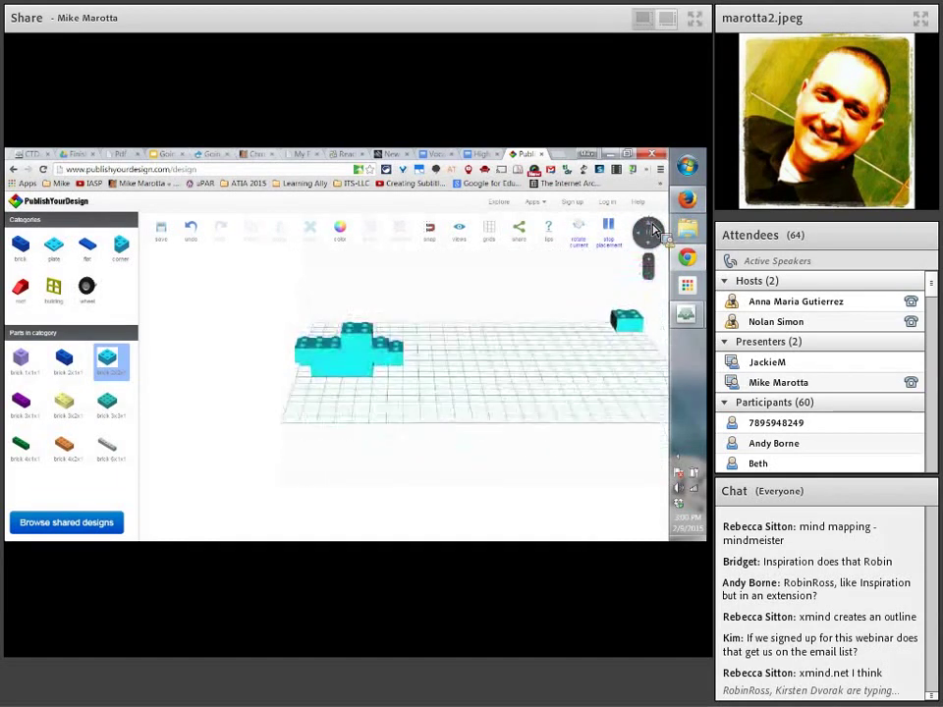
{"action": "left_click", "coordinate": [642, 241]}
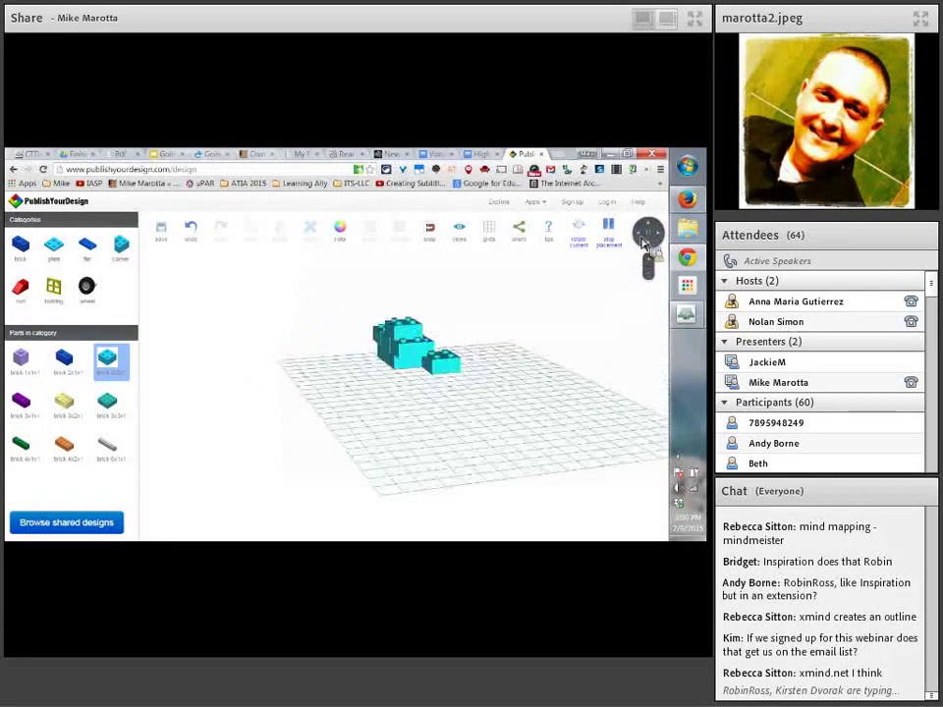
{"action": "left_click", "coordinate": [665, 244]}
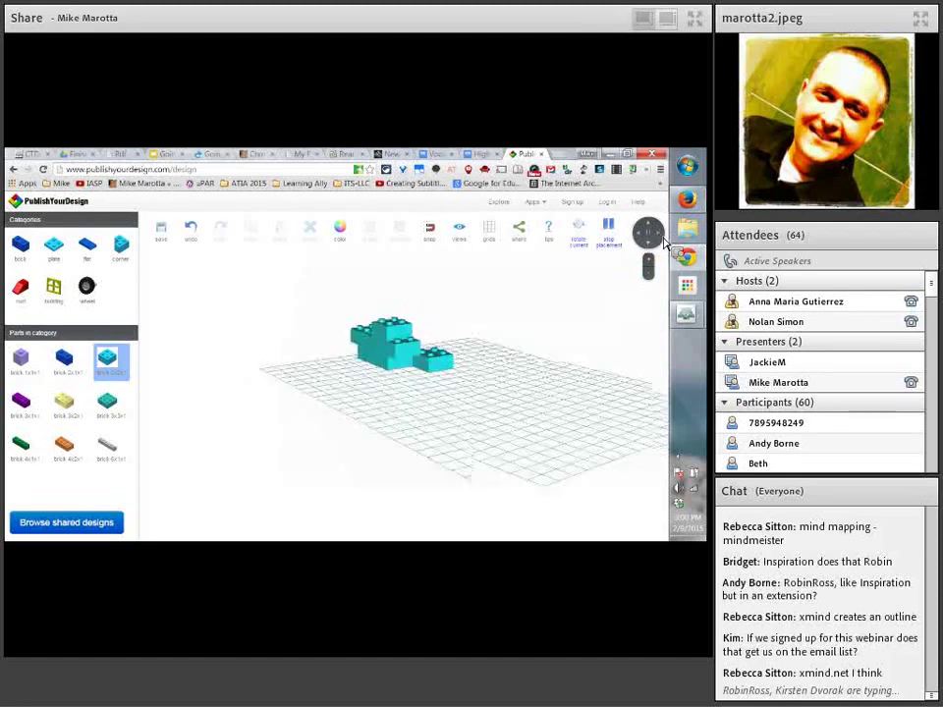
{"action": "left_click", "coordinate": [664, 240]}
{"action": "left_click", "coordinate": [664, 240]}
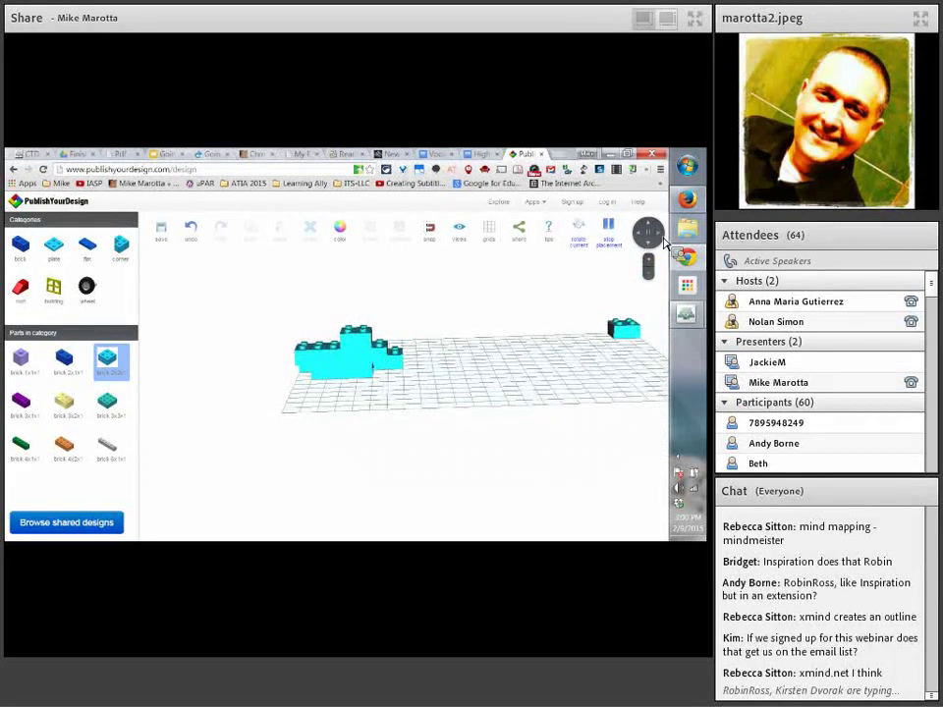
{"action": "left_click", "coordinate": [664, 242]}
{"action": "left_click", "coordinate": [664, 243]}
{"action": "left_click", "coordinate": [664, 243]}
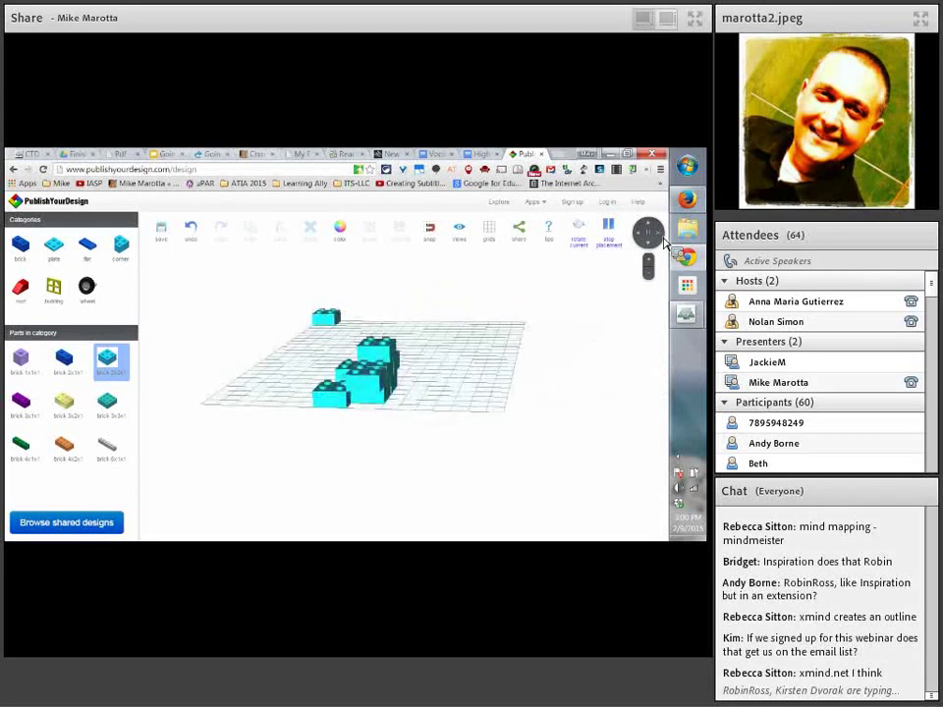
{"action": "left_click", "coordinate": [664, 242]}
{"action": "left_click", "coordinate": [664, 242]}
{"action": "left_click", "coordinate": [664, 242]}
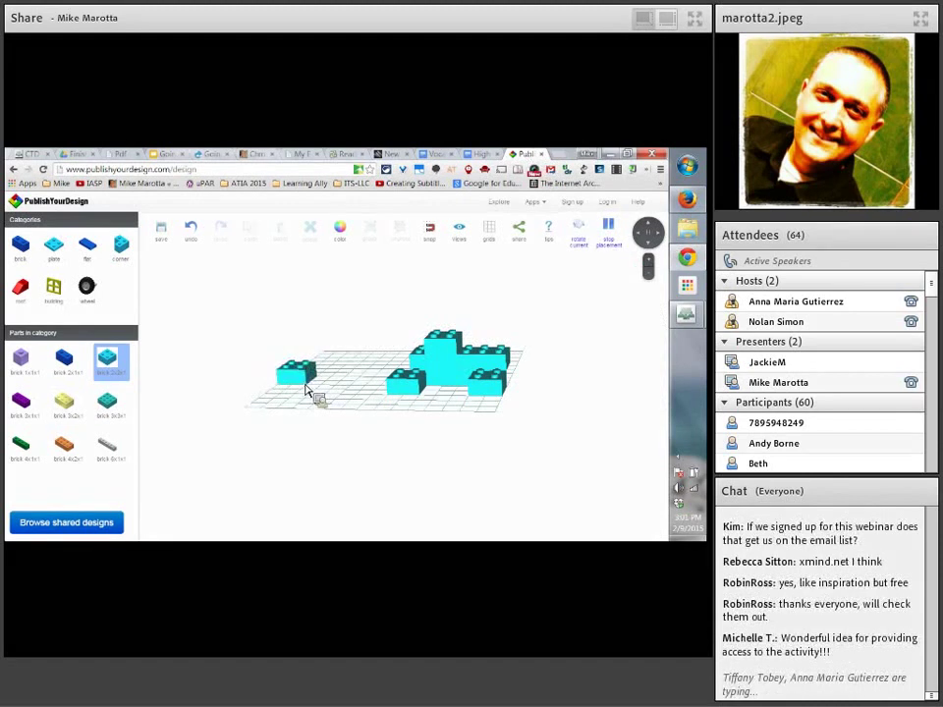
- Add more 2x2x1 bricks to the separate brick beside the main structure, stacking a second layer on top
{"action": "left_click", "coordinate": [344, 391]}
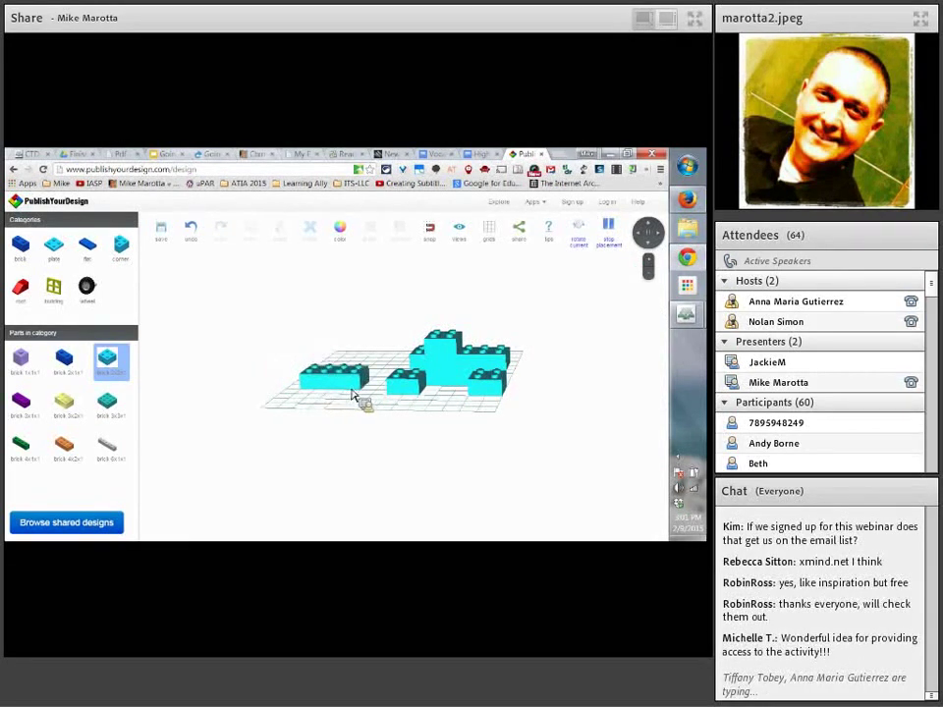
{"action": "left_click", "coordinate": [347, 375]}
{"action": "left_click", "coordinate": [343, 375]}
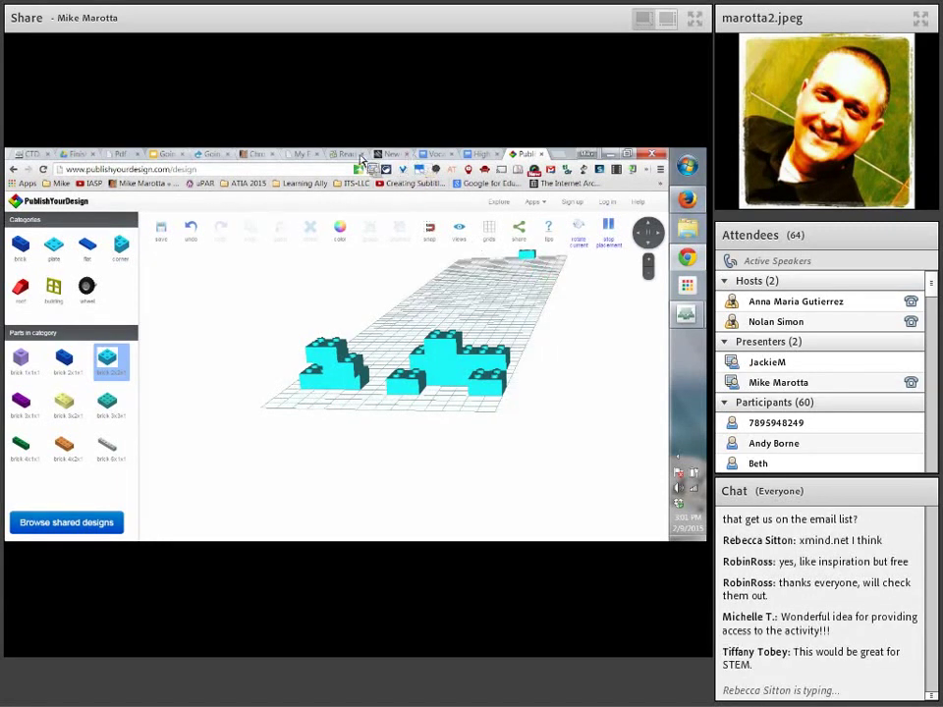
- Switch to the ChromeAT web page and look through its lists of reading and writing support apps and extensions
{"action": "left_click", "coordinate": [258, 154]}
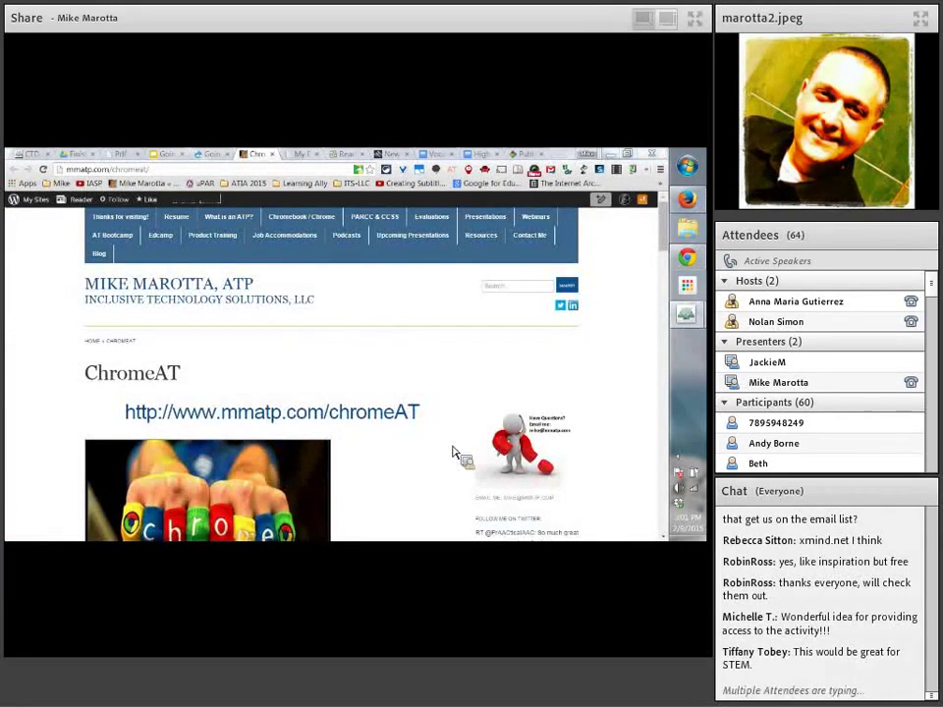
{"action": "scroll", "coordinate": [663, 295], "scroll_direction": "down", "scroll_amount": 1}
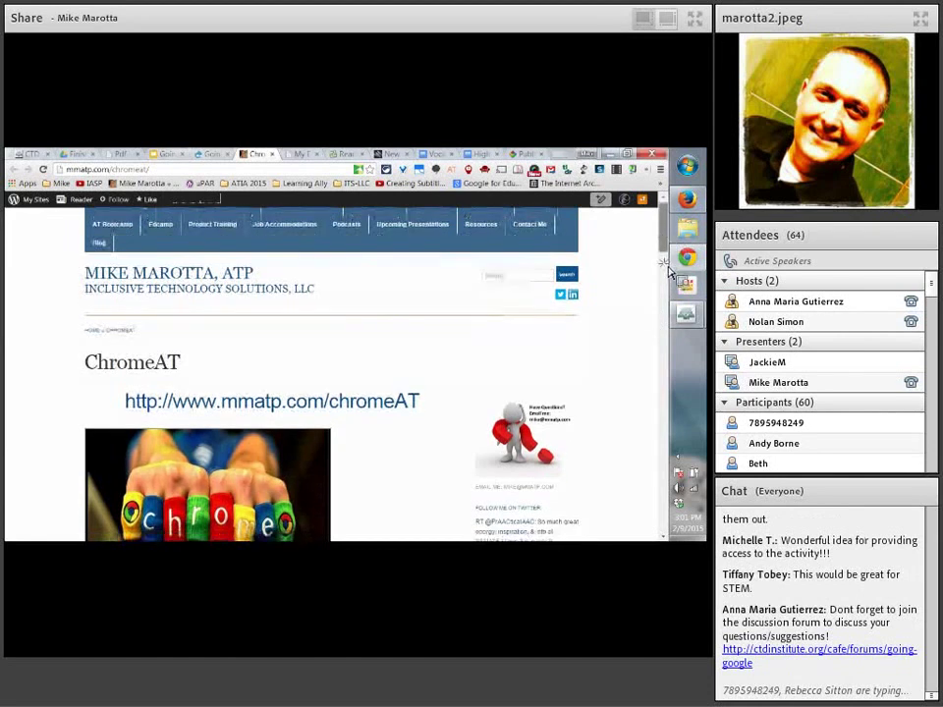
{"action": "left_click_drag", "start_coordinate": [668, 347], "coordinate": [672, 373]}
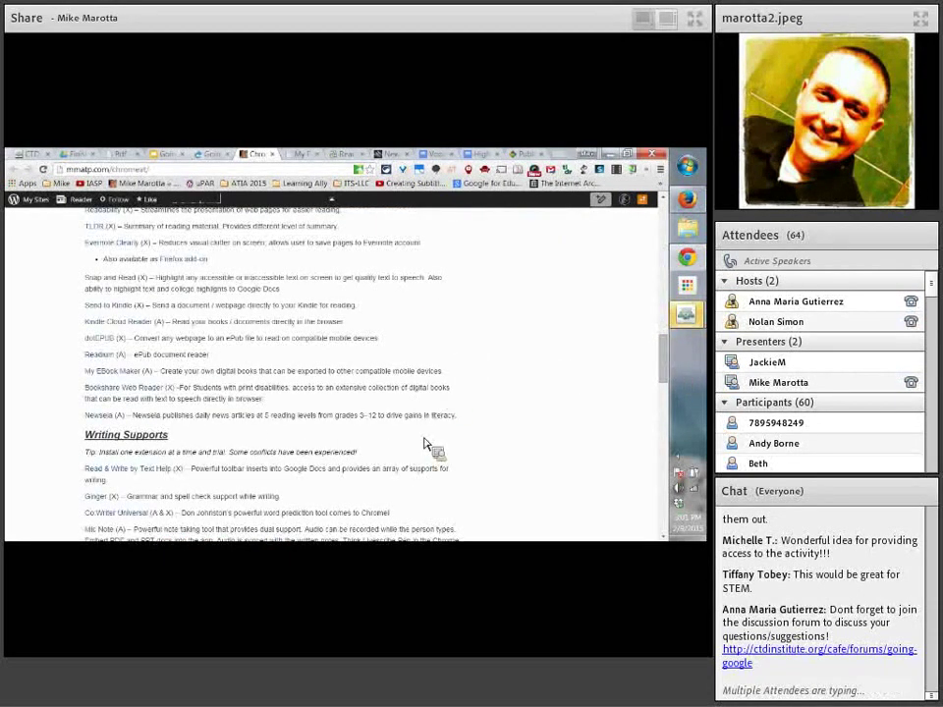
{"action": "scroll", "coordinate": [415, 446], "scroll_direction": "up", "scroll_amount": 3}
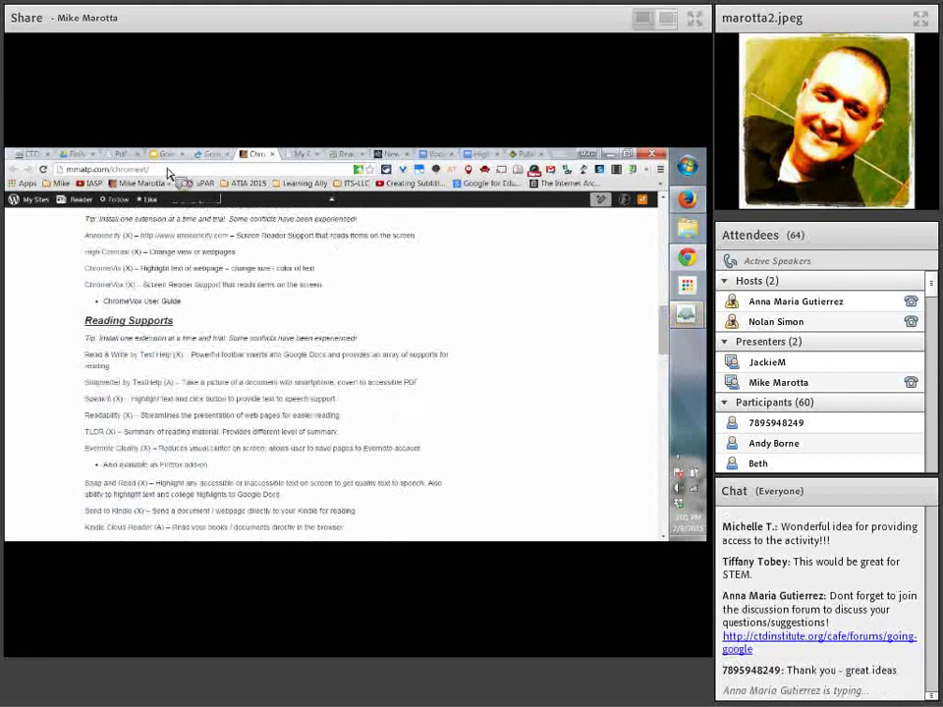
- Return to the Going Google - Event #2 presentation in Google Slides and open slide 16, the last one
{"action": "left_click", "coordinate": [166, 156]}
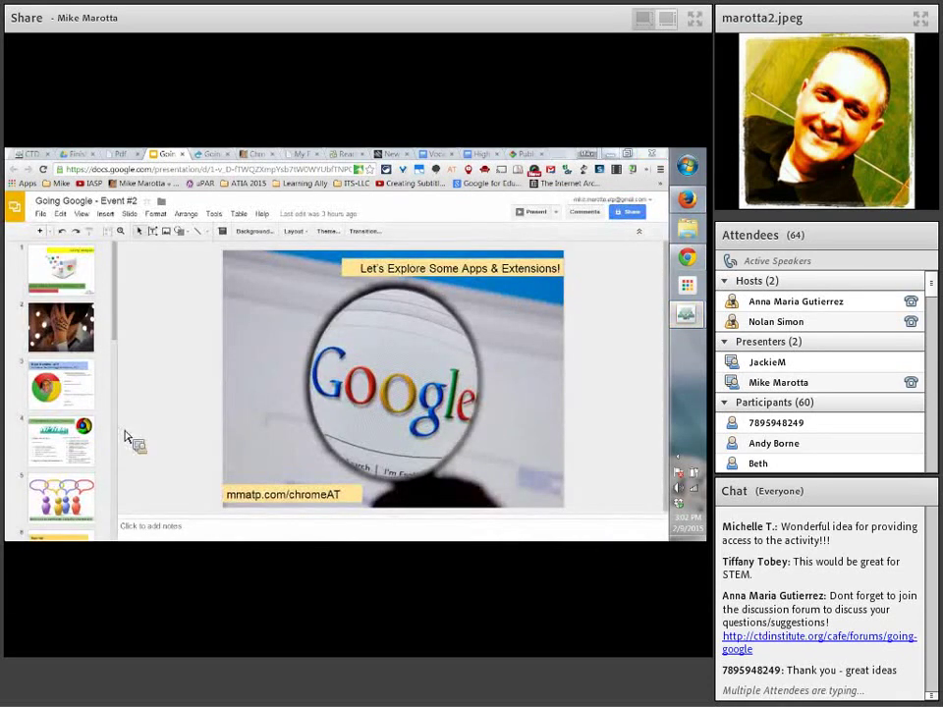
{"action": "left_click_drag", "start_coordinate": [114, 313], "coordinate": [105, 516]}
{"action": "scroll", "coordinate": [102, 520], "scroll_direction": "down", "scroll_amount": 3}
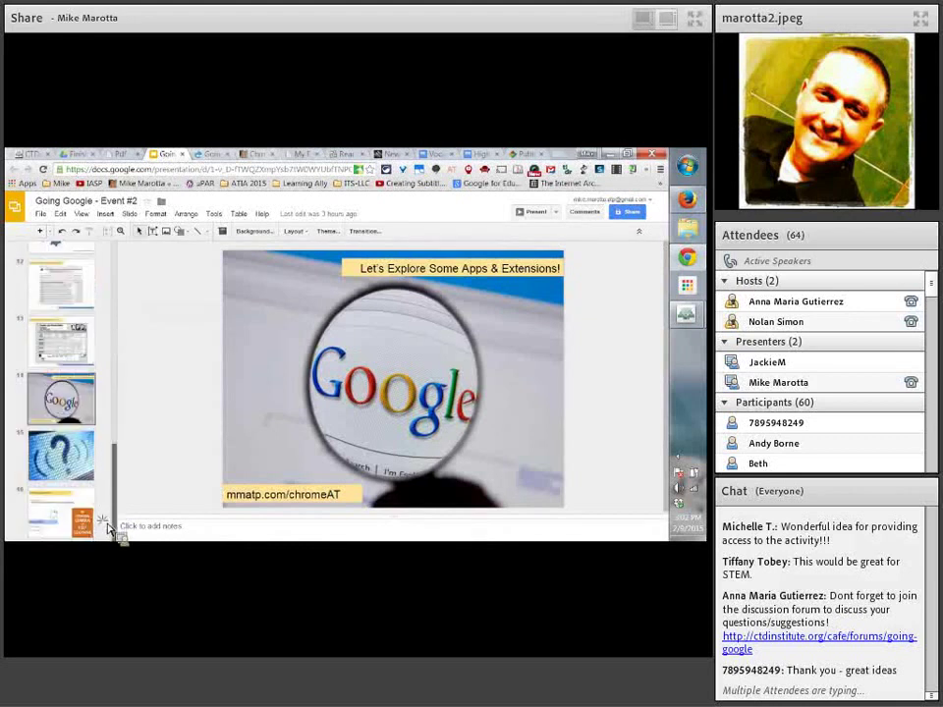
{"action": "left_click", "coordinate": [65, 508]}
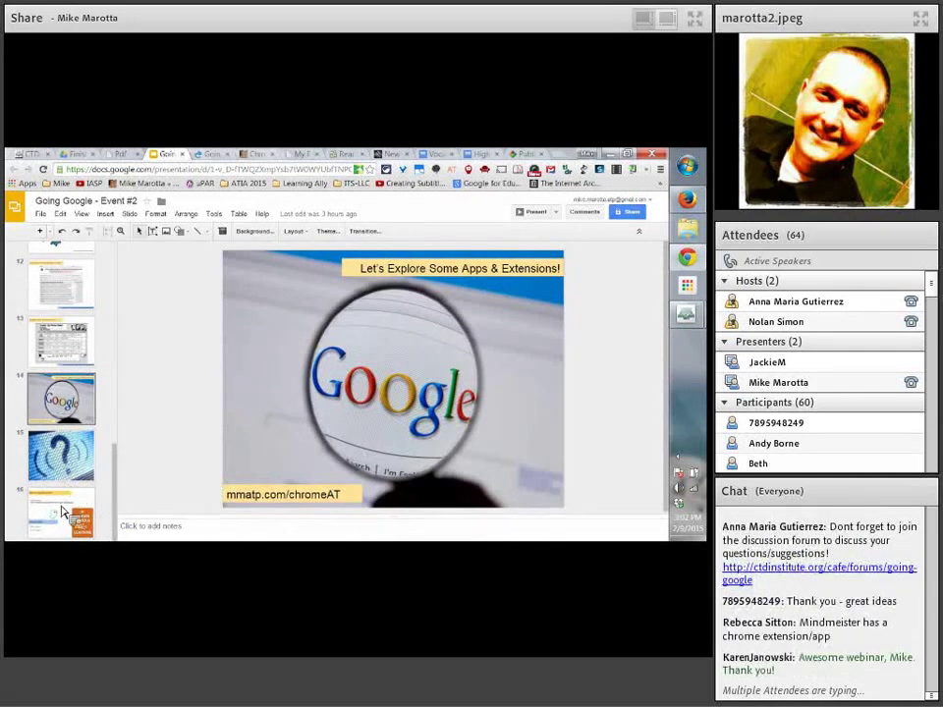